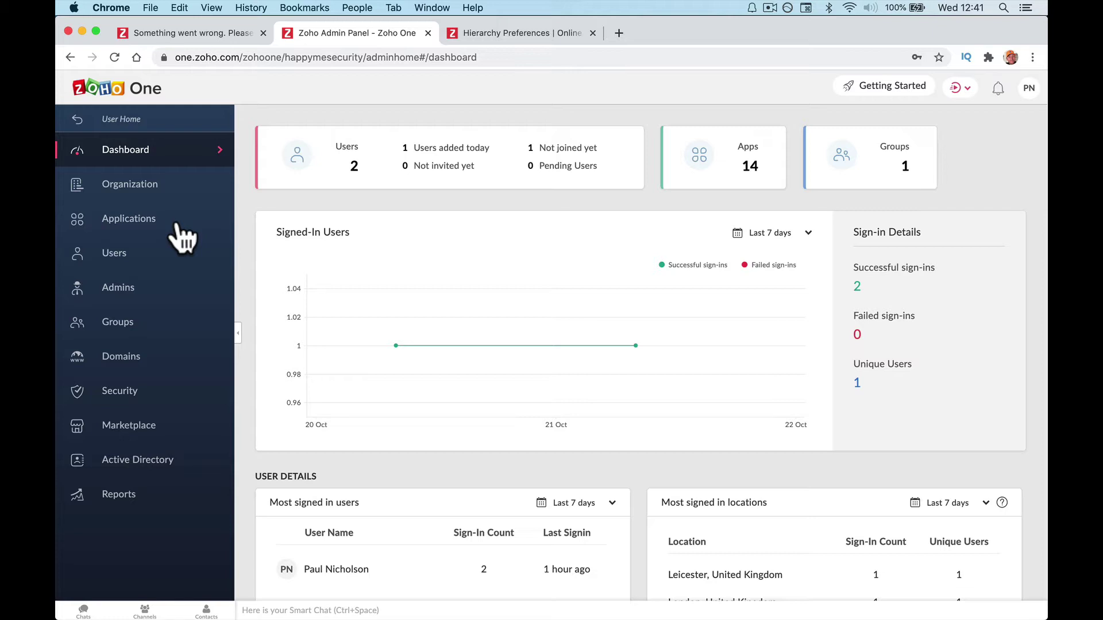
Look over the CRM app details under Applications, then browse the Zoho apps available to add.
left_click(182, 238)
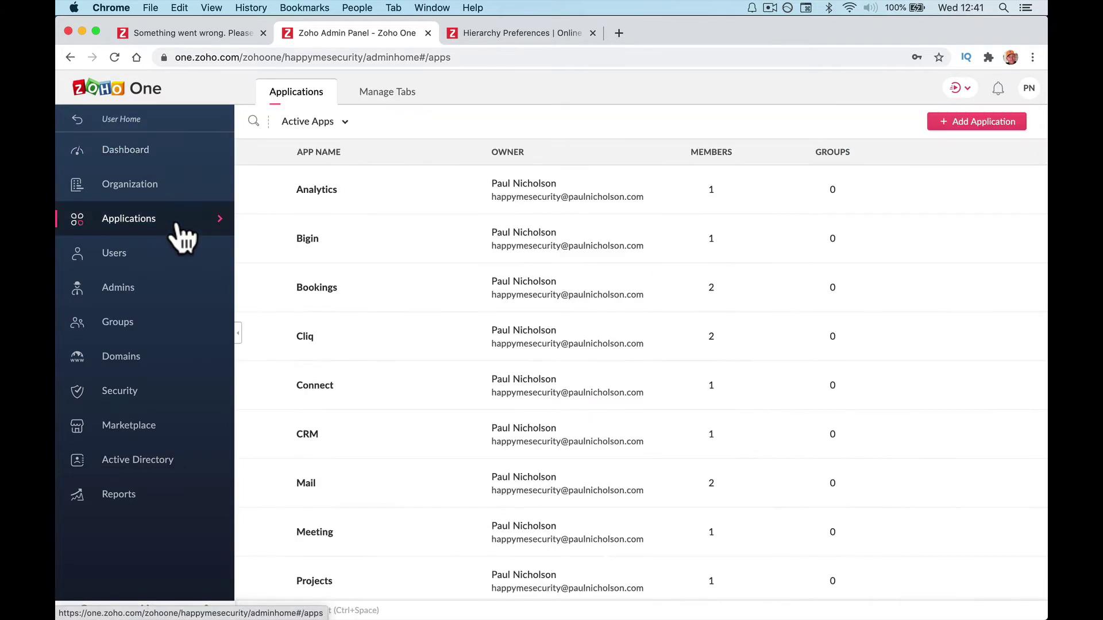
left_click(311, 436)
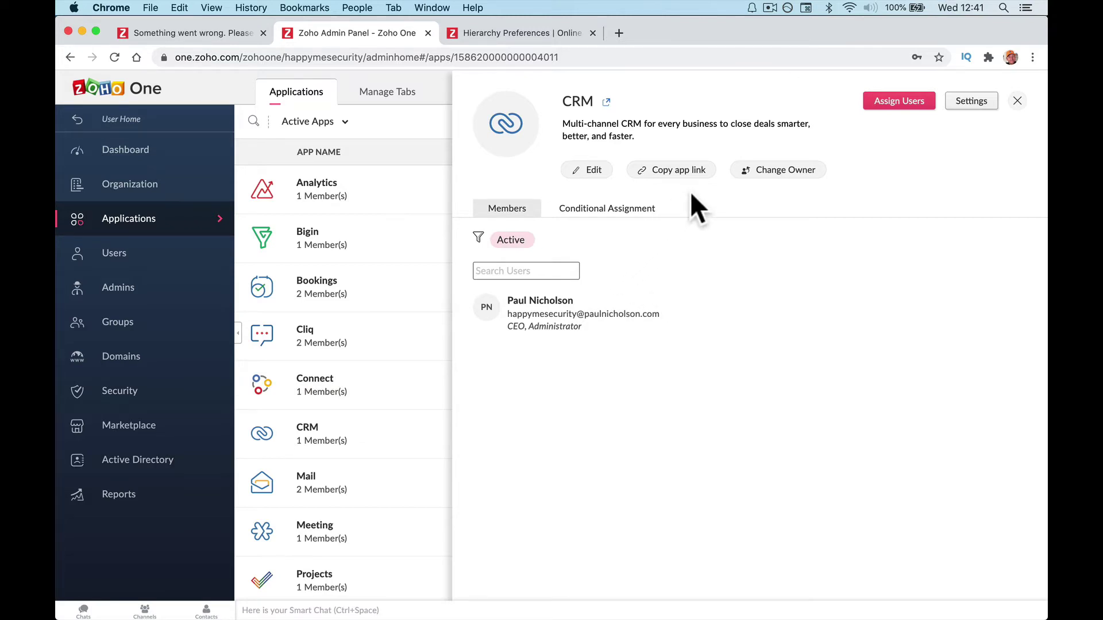
left_click(1017, 102)
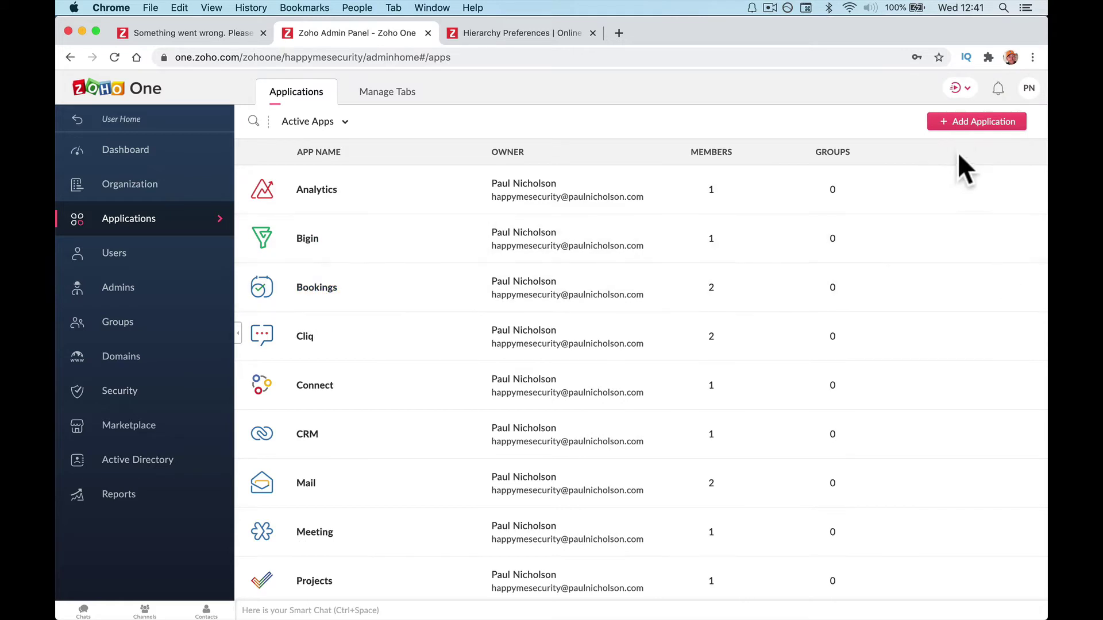
left_click(971, 121)
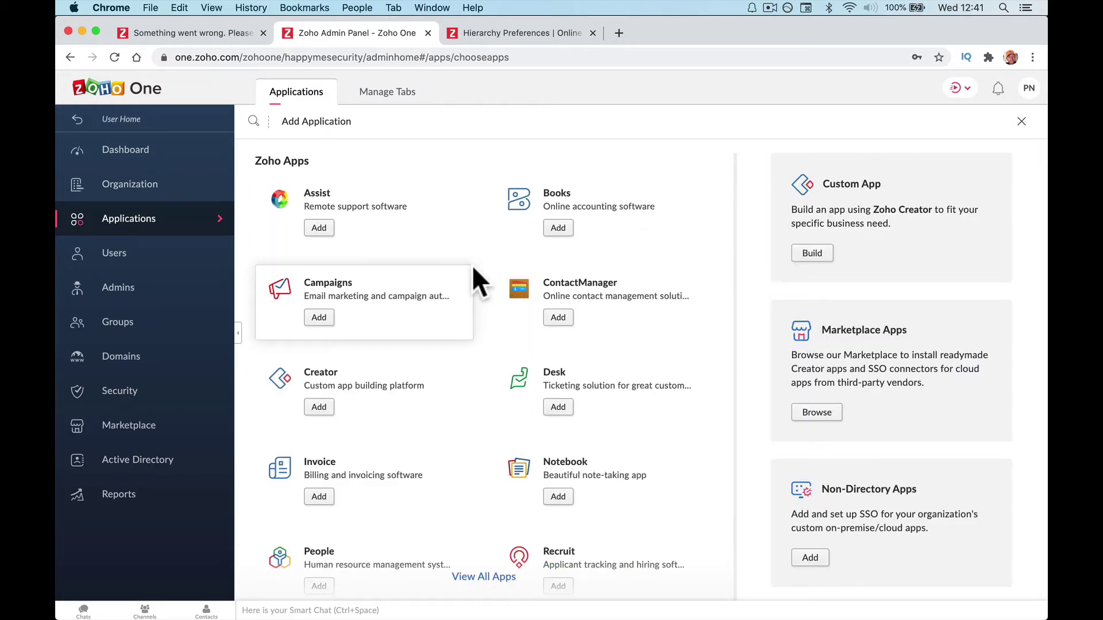
Go to the user home and check the company name Happy-Me Security Ltd. in the CRM welcome form.
left_click(75, 118)
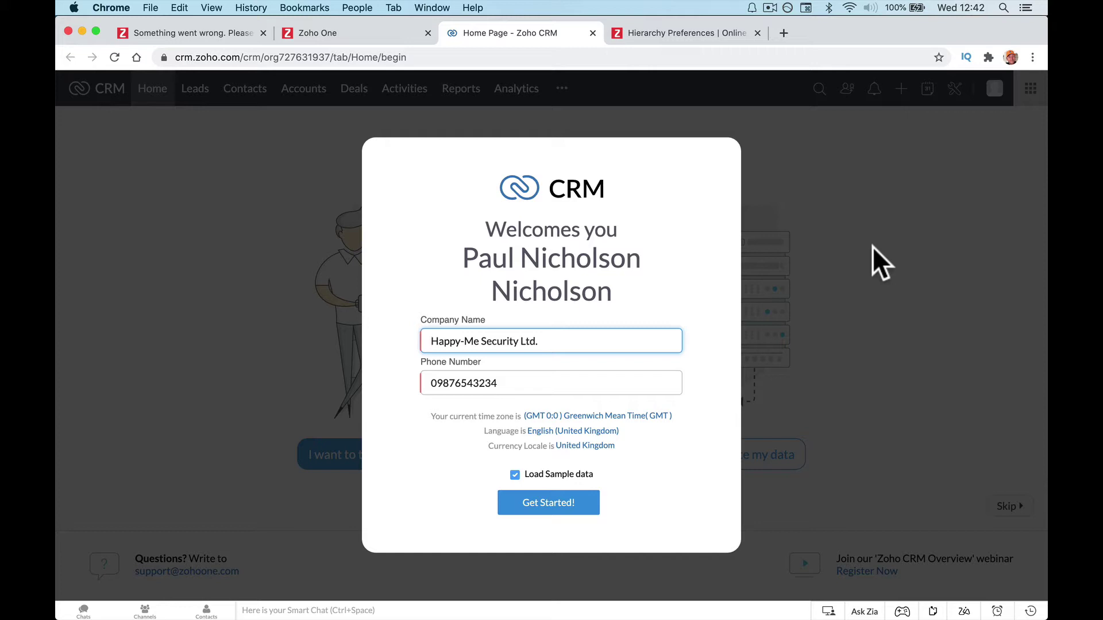
triple_click(594, 337)
left_click(552, 343)
left_click_drag(431, 345, 642, 345)
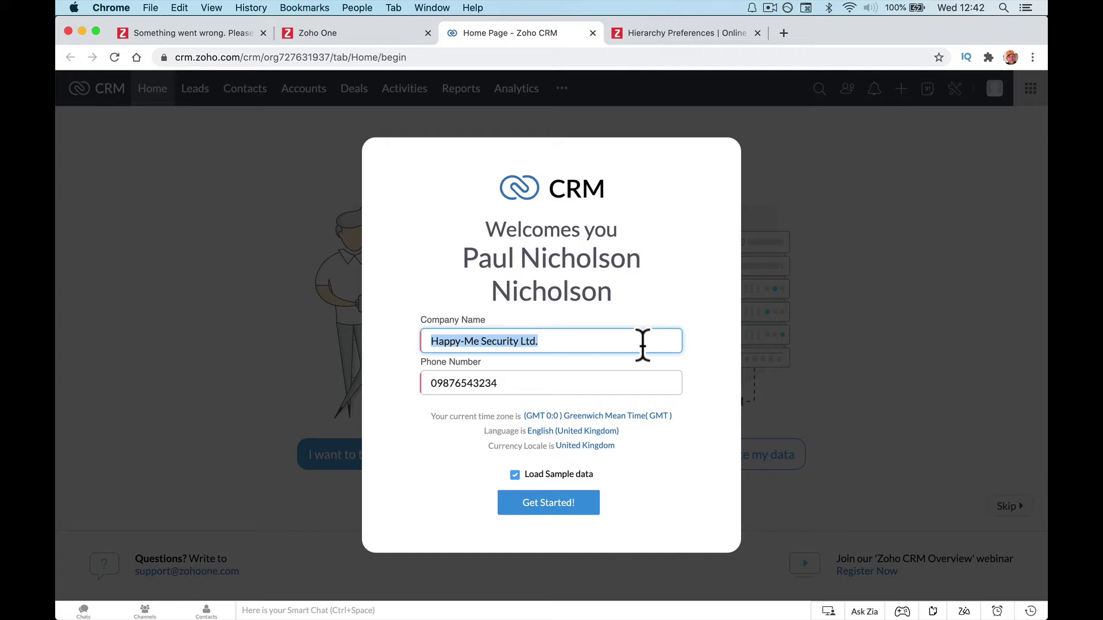
Check the phone number and review the language and time zone choices, keeping UK English and GMT.
left_click(577, 386)
left_click_drag(425, 382, 579, 386)
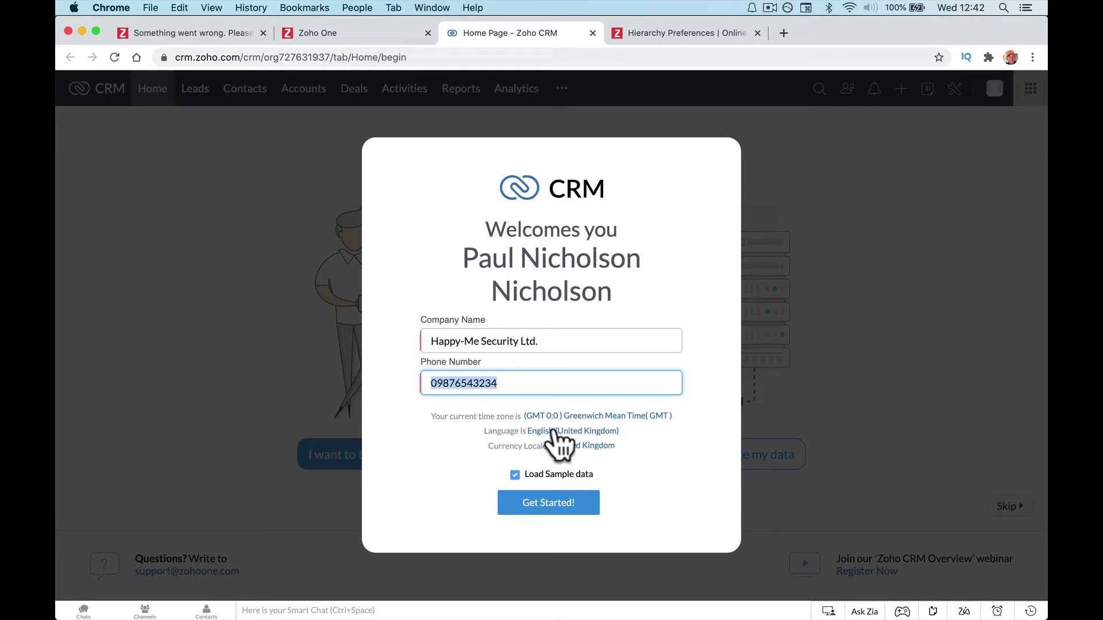
left_click(592, 432)
left_click(551, 422)
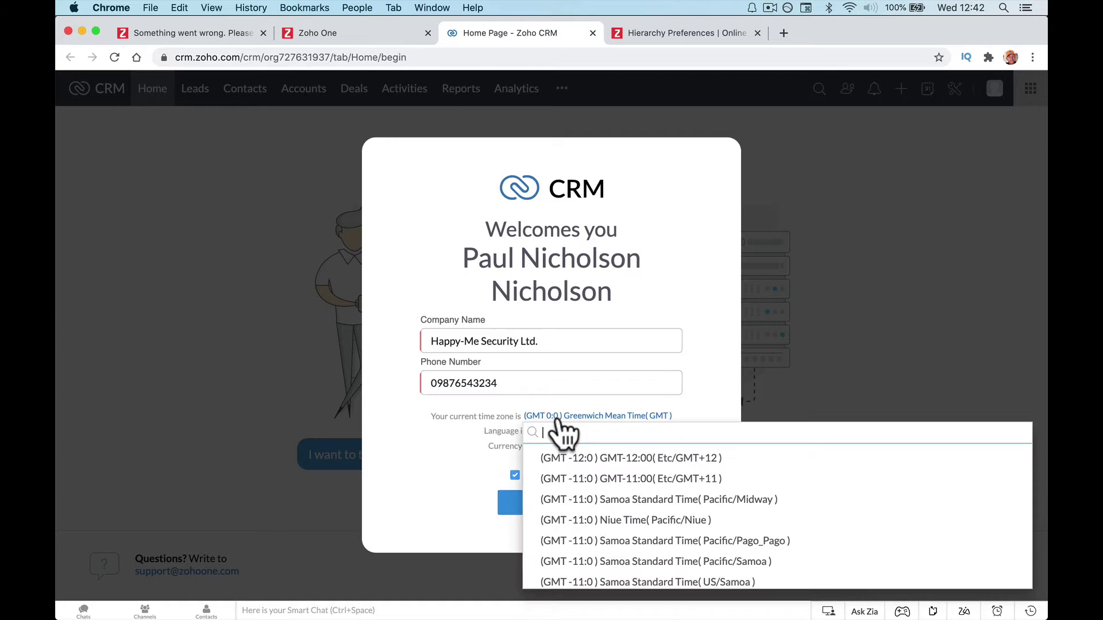
left_click(481, 425)
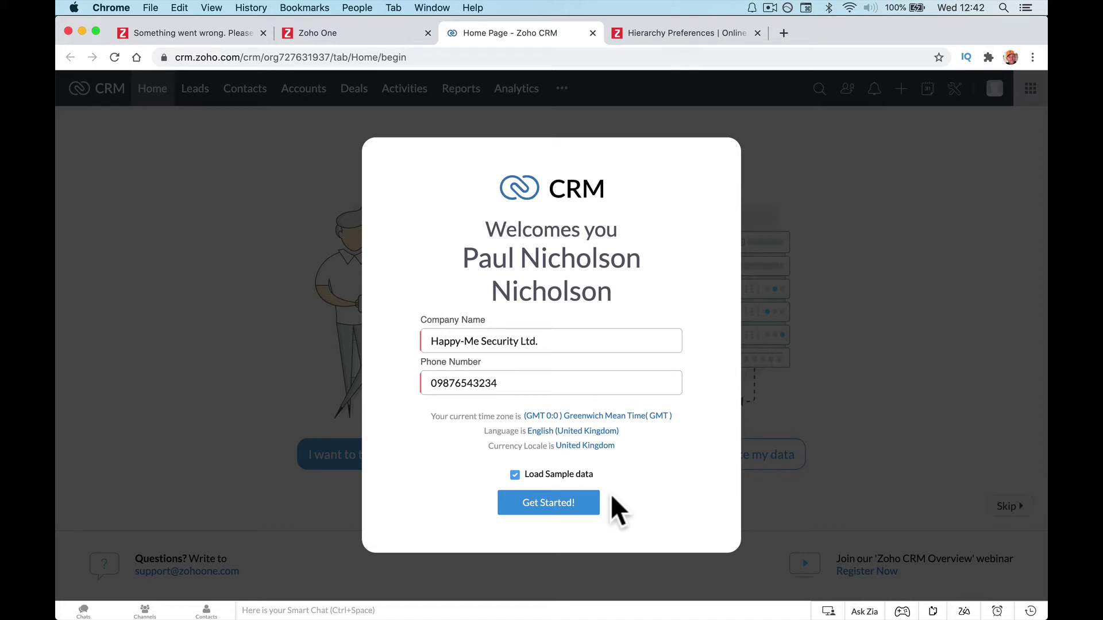
Submit the welcome details and step through the guided tour into the CRM Home page.
left_click(579, 505)
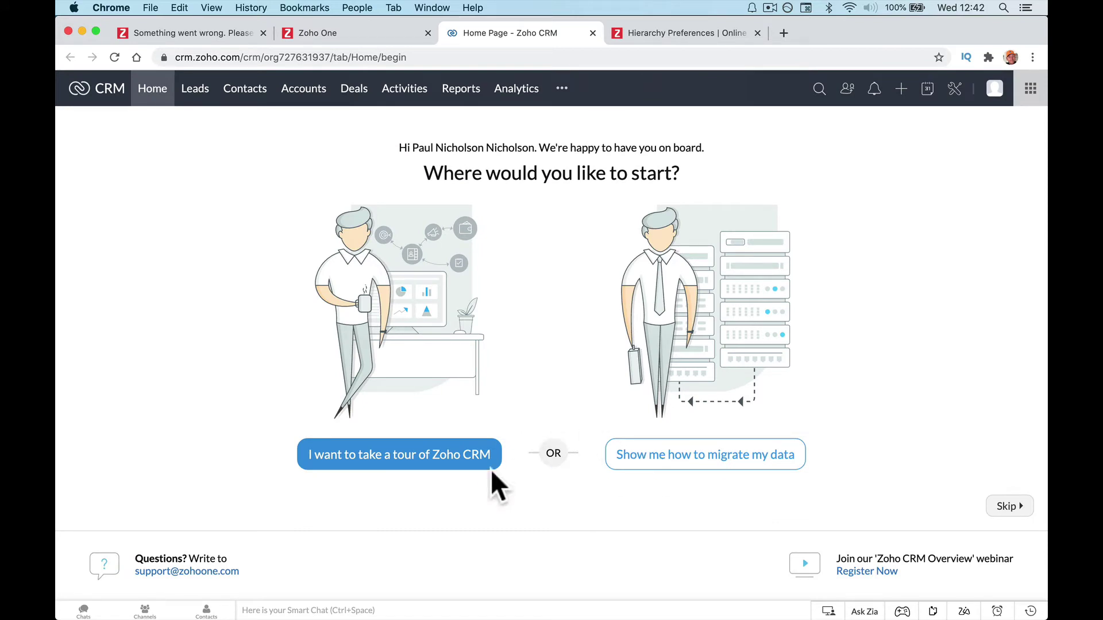
left_click(430, 463)
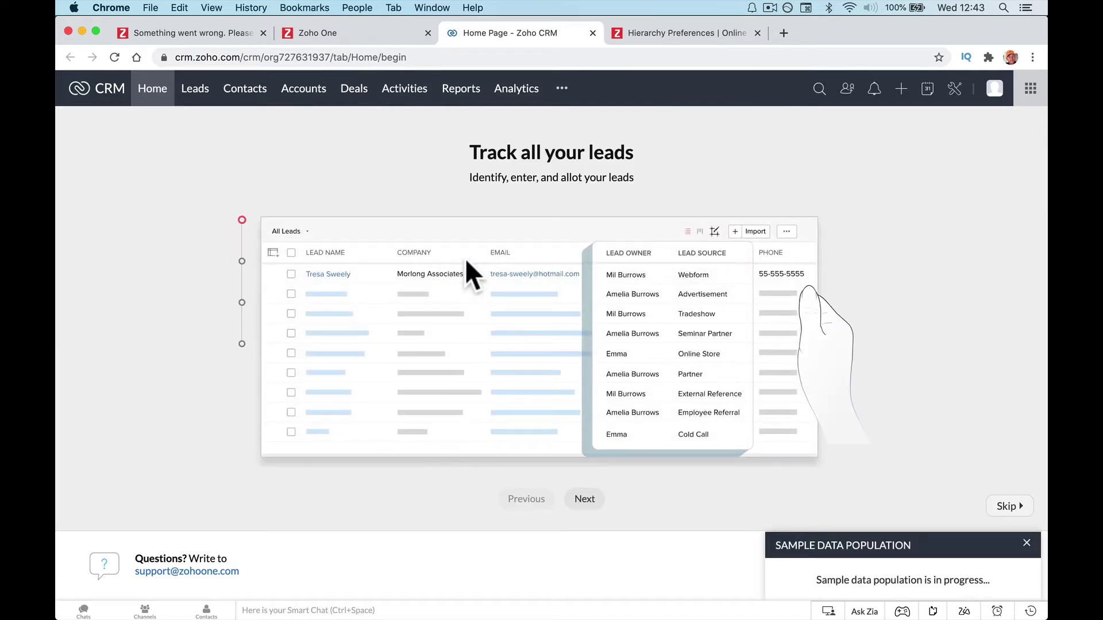
left_click(583, 498)
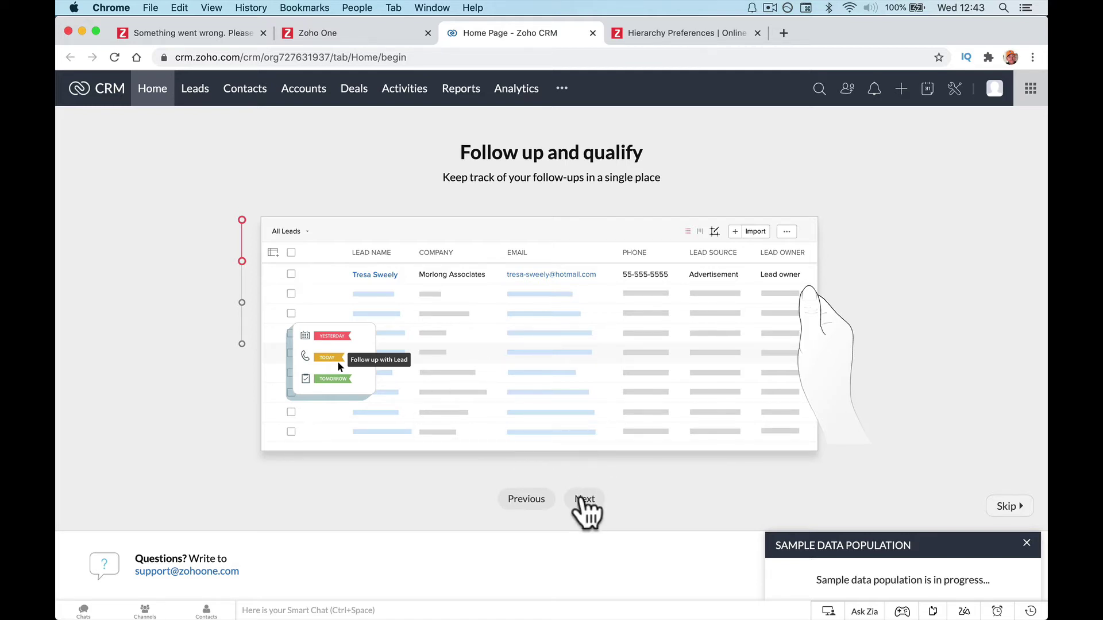
left_click(582, 498)
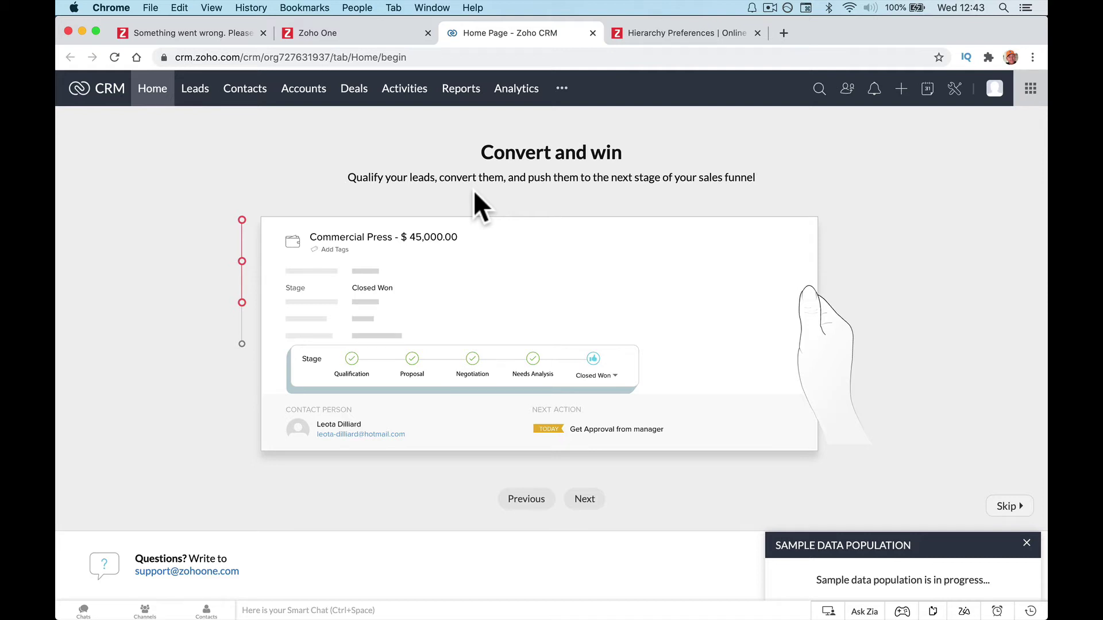
left_click(583, 497)
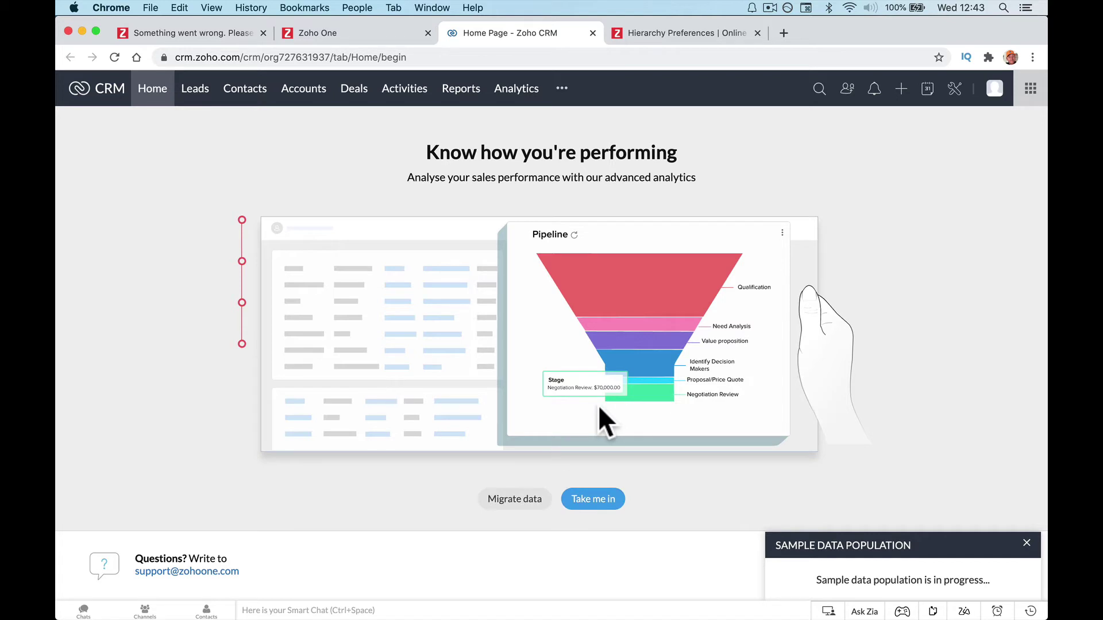
left_click(597, 506)
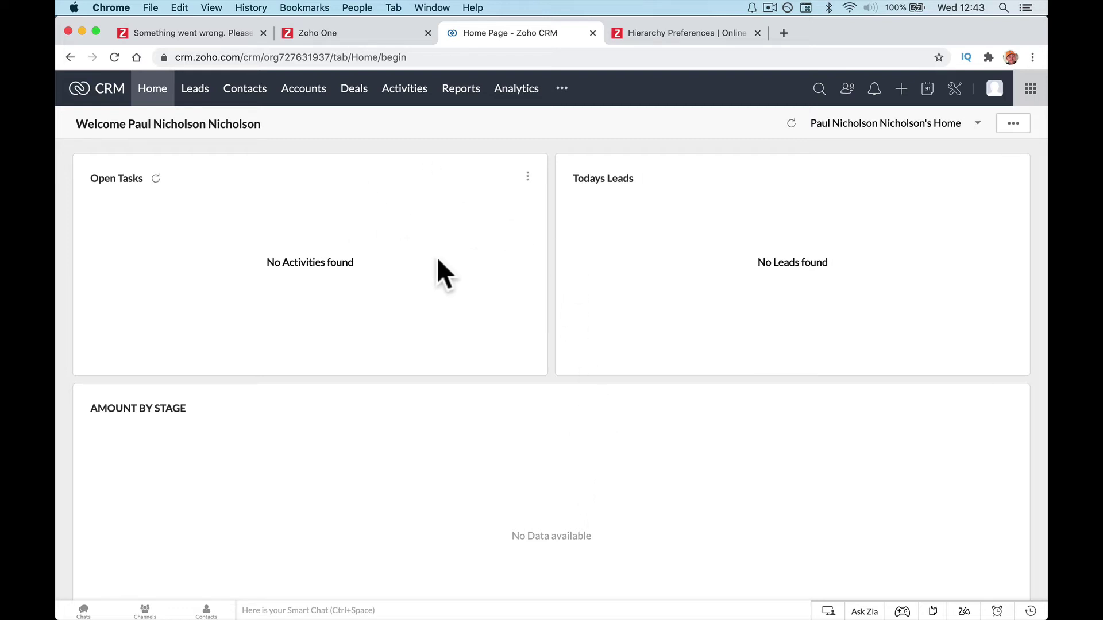
Open the first sample lead from the Leads list and scroll through its record.
left_click(191, 91)
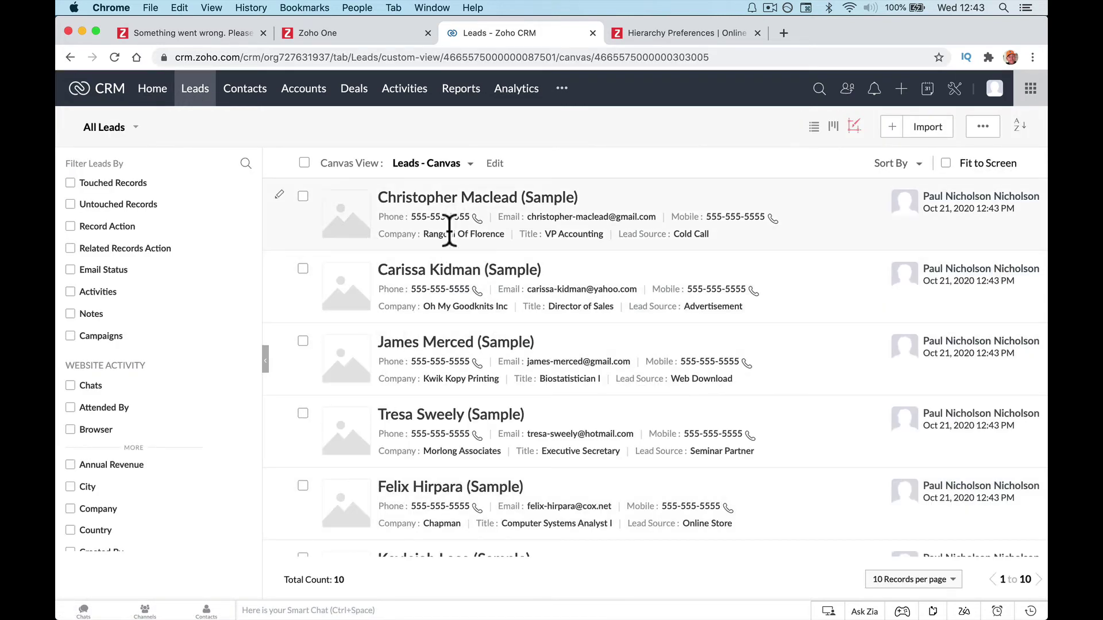
left_click(452, 198)
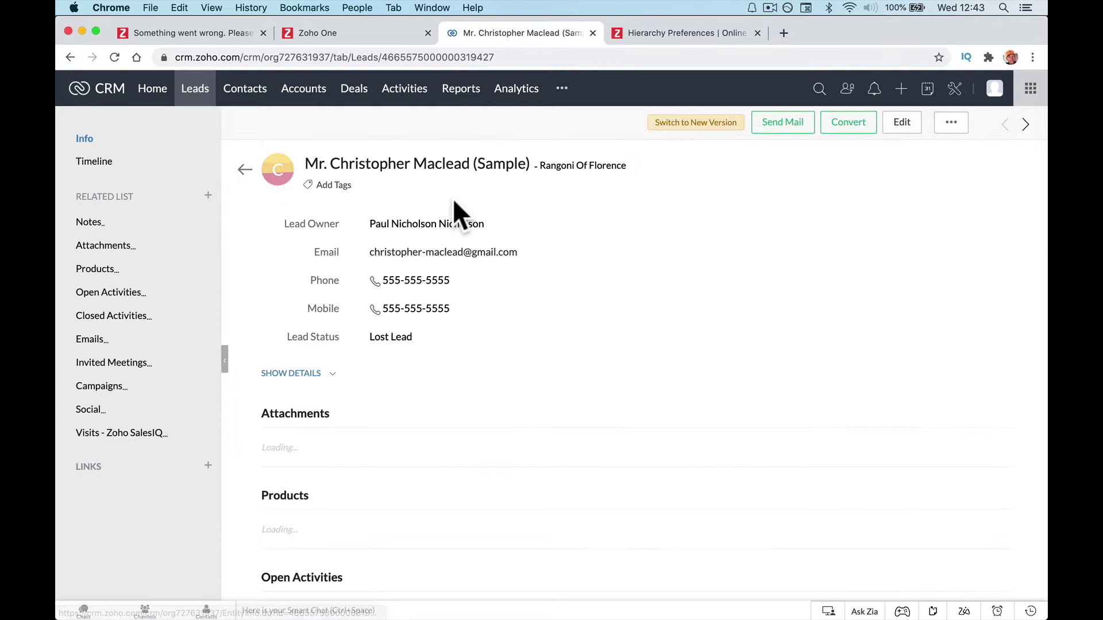
scroll(471, 402, "down", 2)
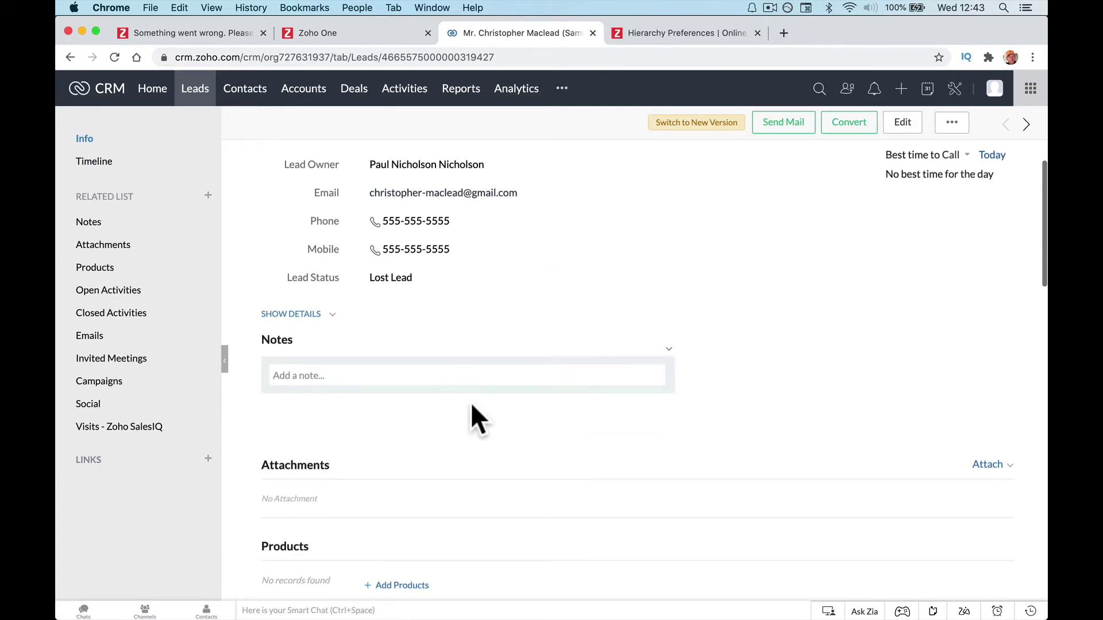
scroll(471, 402, "down", 10)
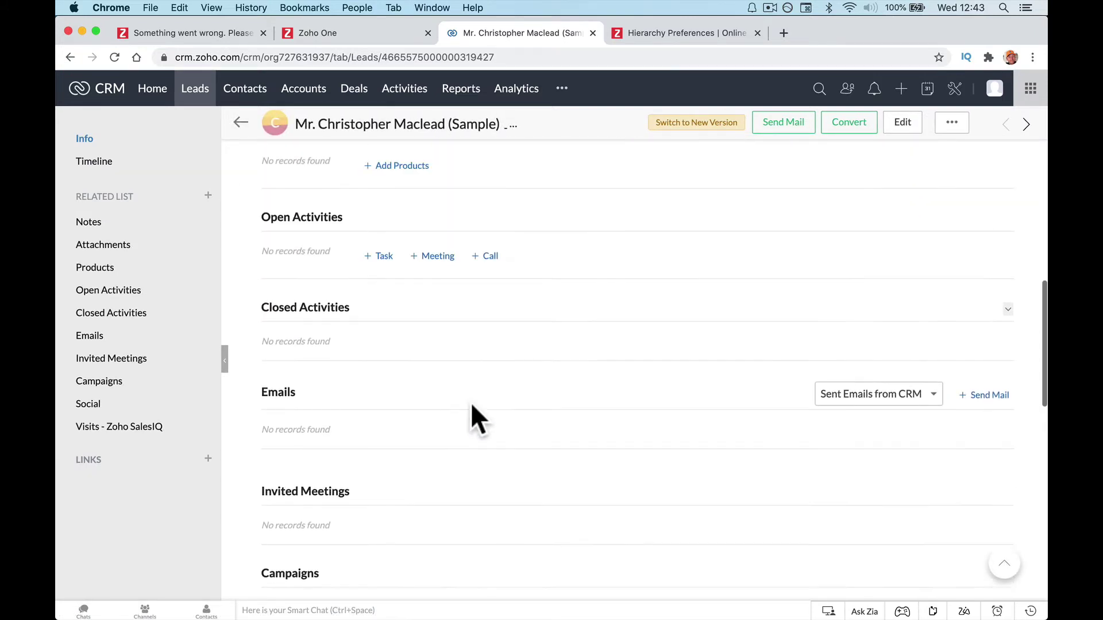
scroll(470, 402, "up", 5)
Start a new lead, view the Lead Status values without changing them, then go to Setup.
left_click(901, 89)
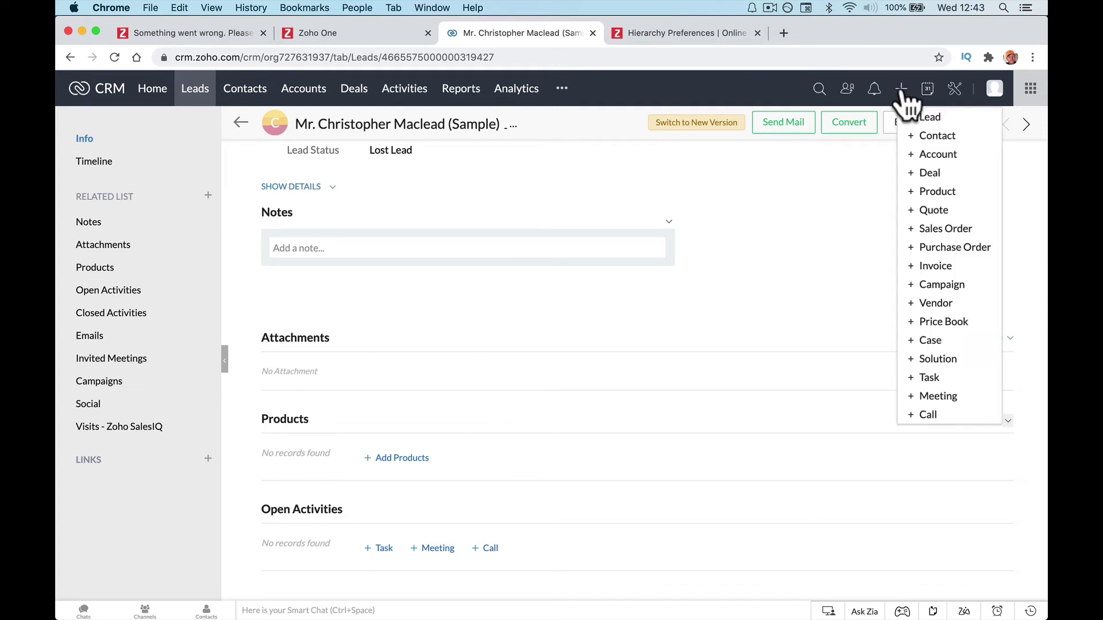
left_click(926, 117)
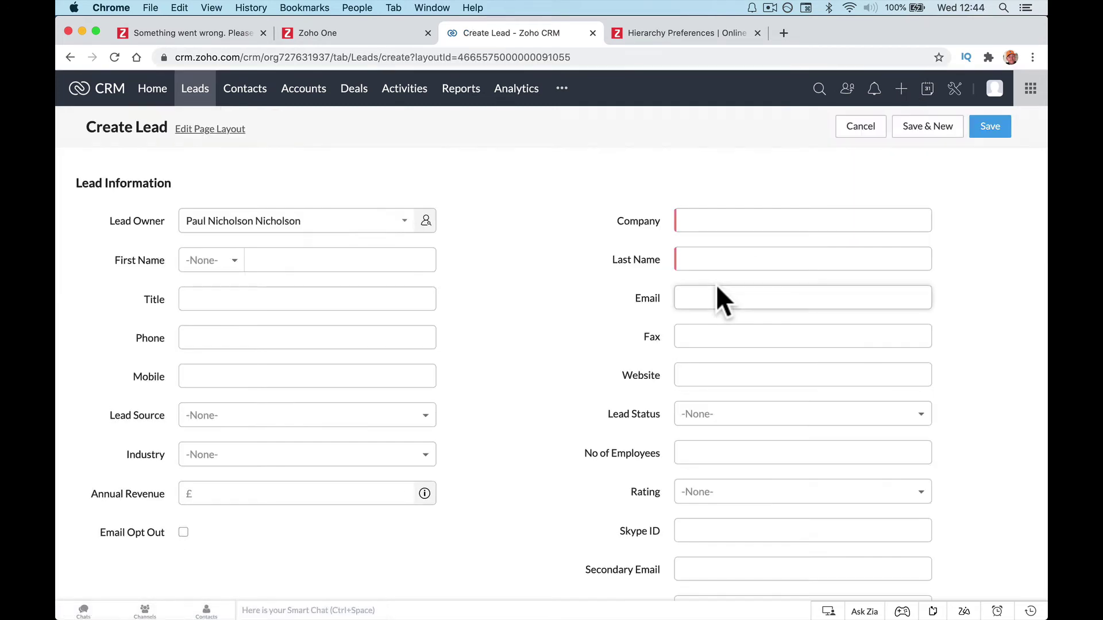
scroll(512, 308, "left", 5)
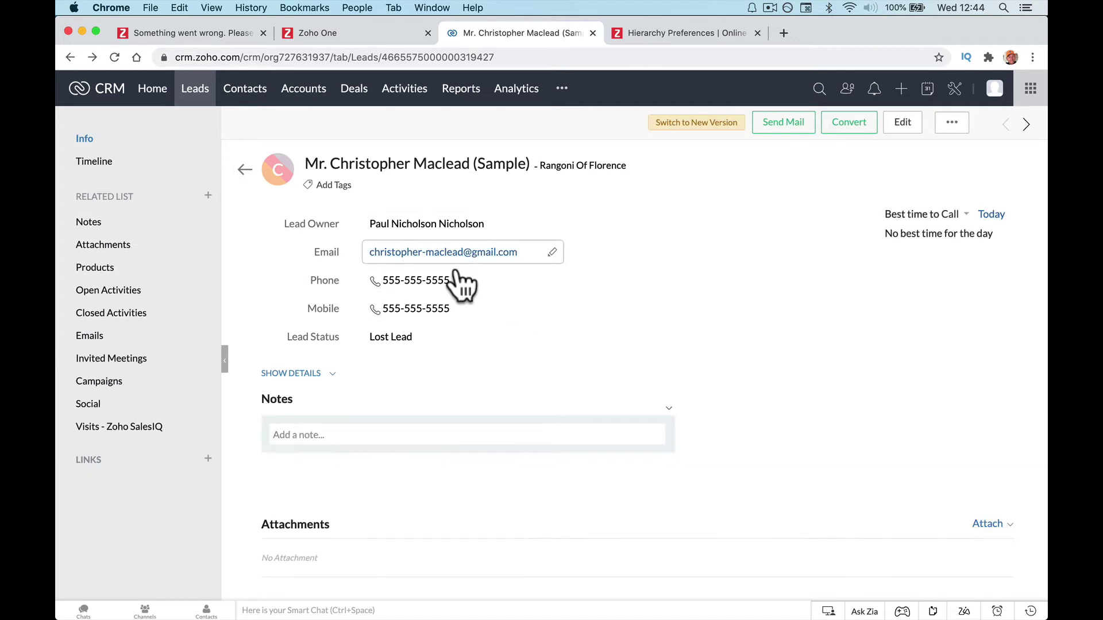
left_click(447, 347)
left_click(450, 337)
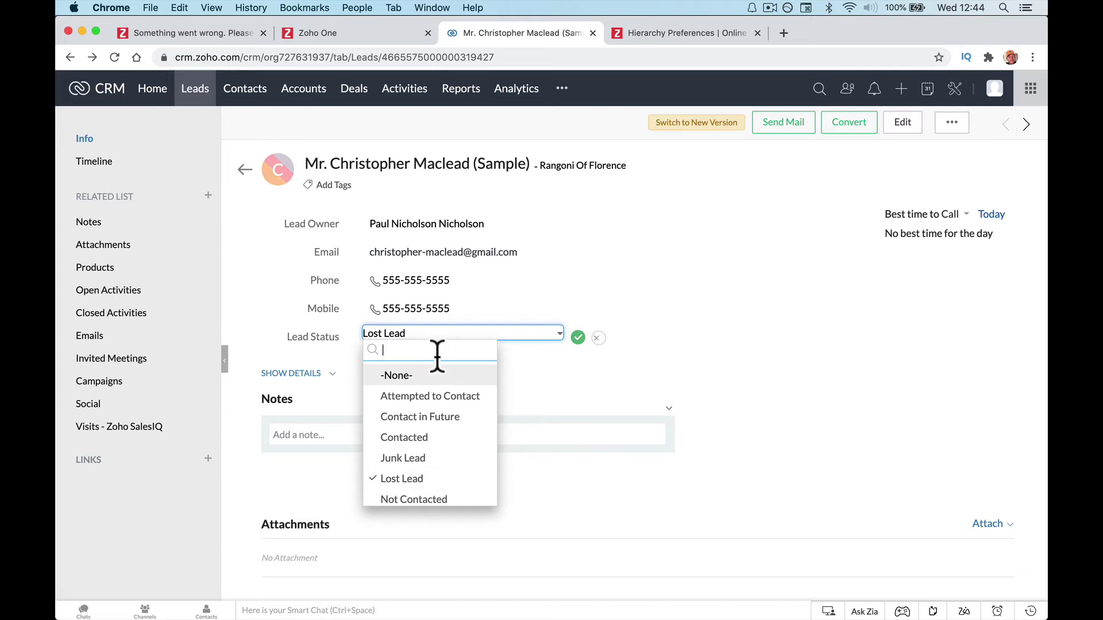
left_click(578, 368)
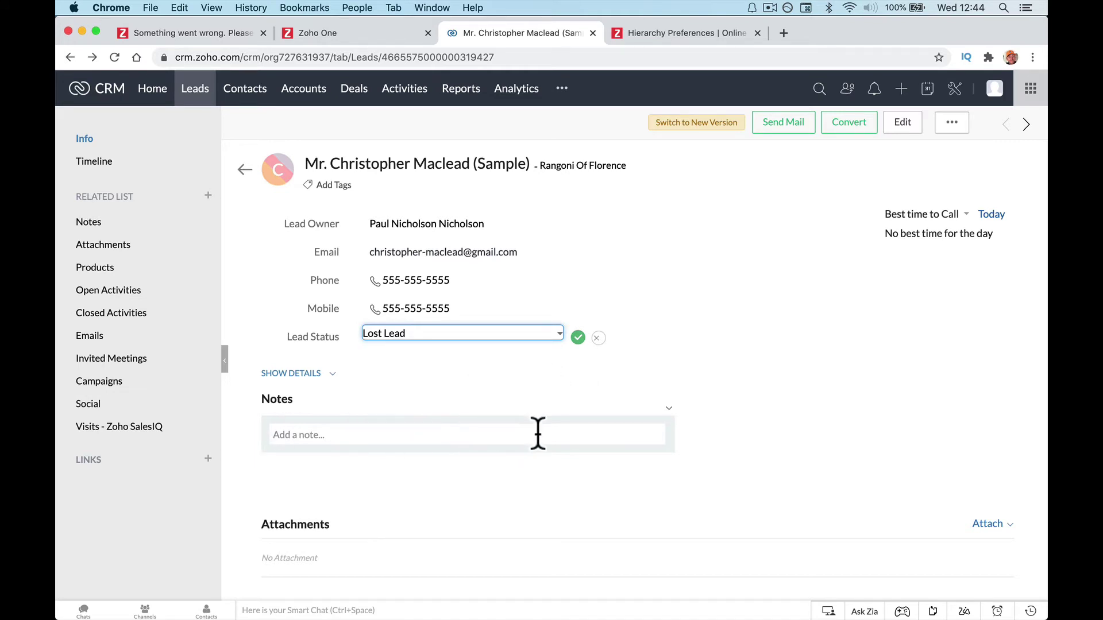
scroll(546, 468, "down", 4)
scroll(537, 389, "up", 4)
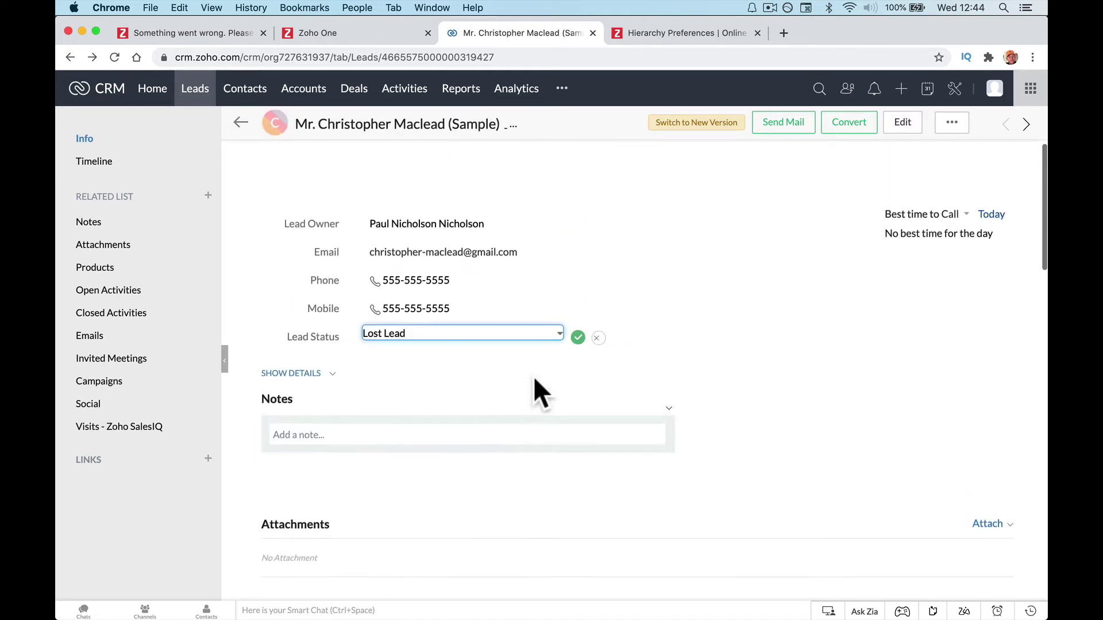
left_click(959, 94)
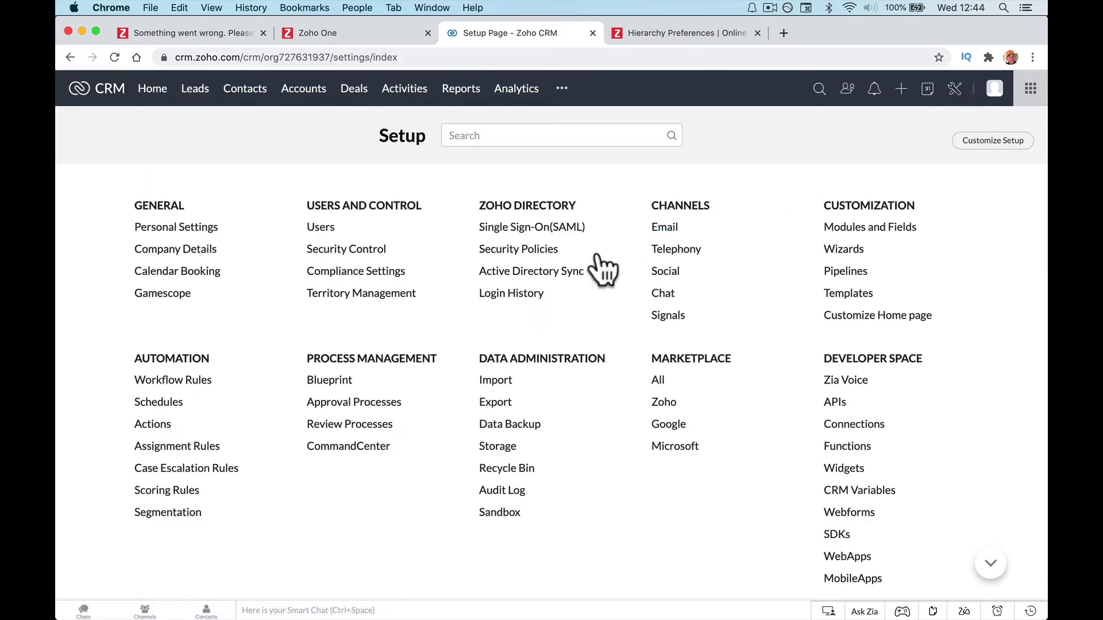
Open the Leads module's Standard layout and drag the Twitter field within Lead Information.
left_click(873, 228)
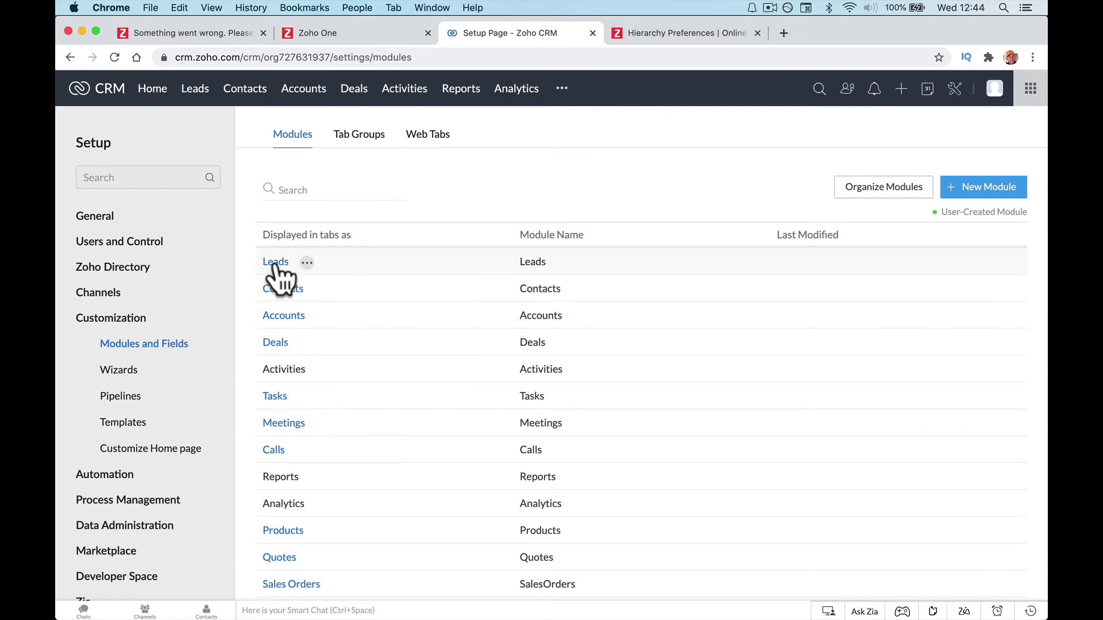
left_click(275, 264)
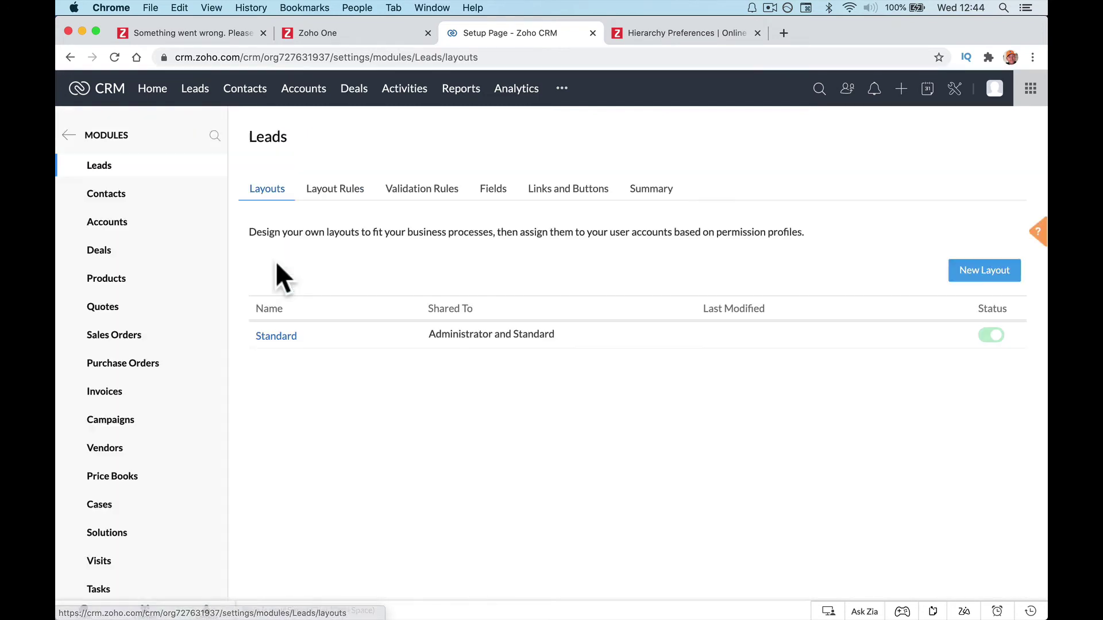
left_click(277, 336)
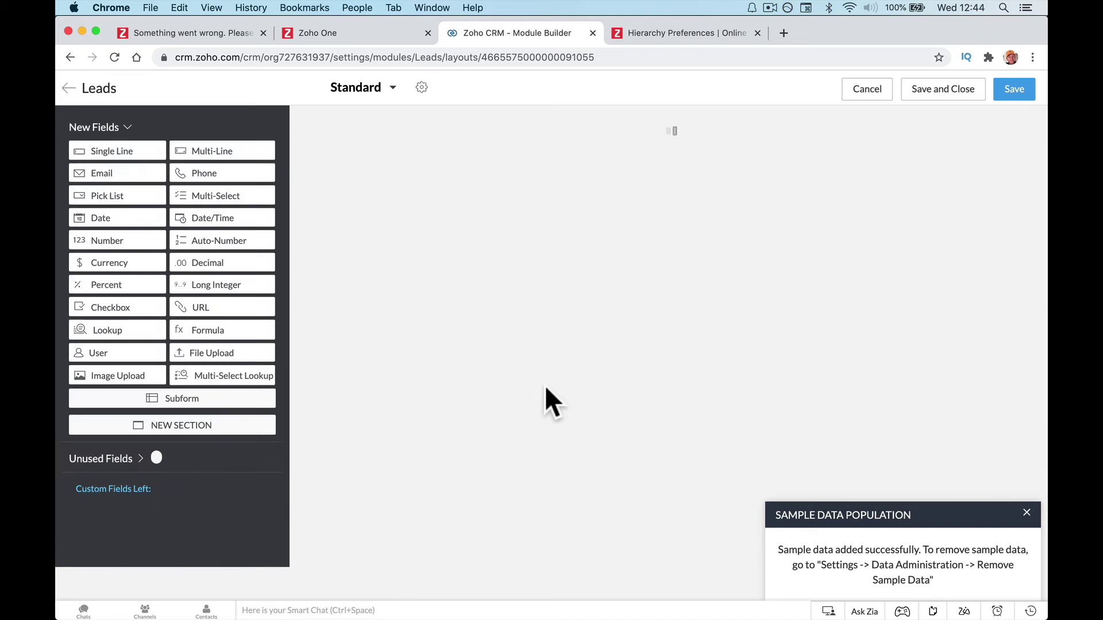
scroll(632, 449, "down", 5)
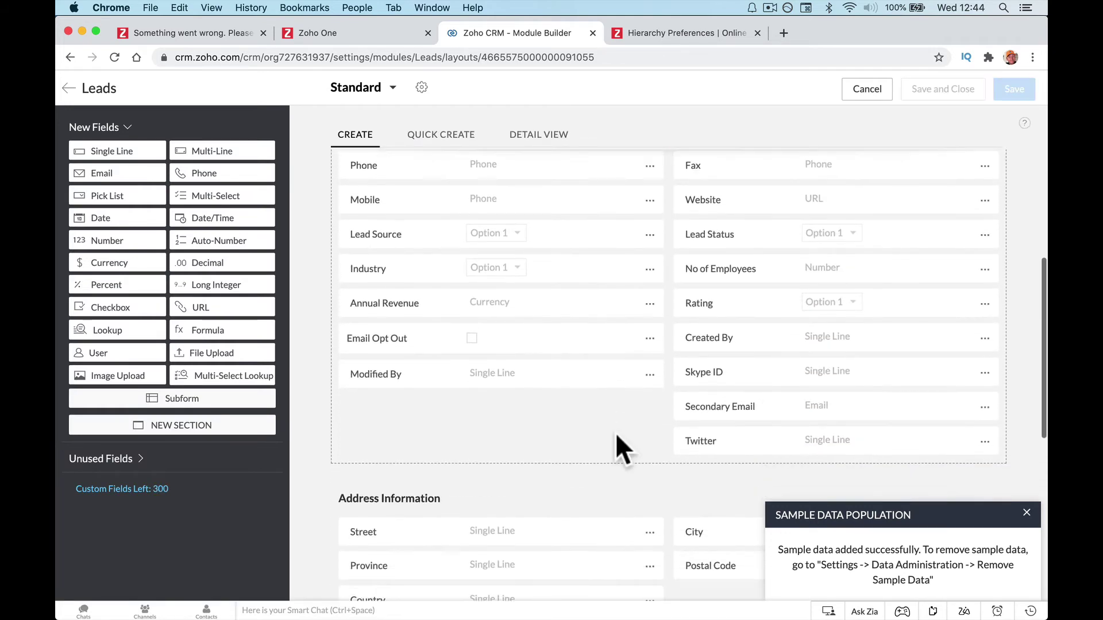
left_click_drag(714, 451, 692, 422)
scroll(692, 422, "up", 3)
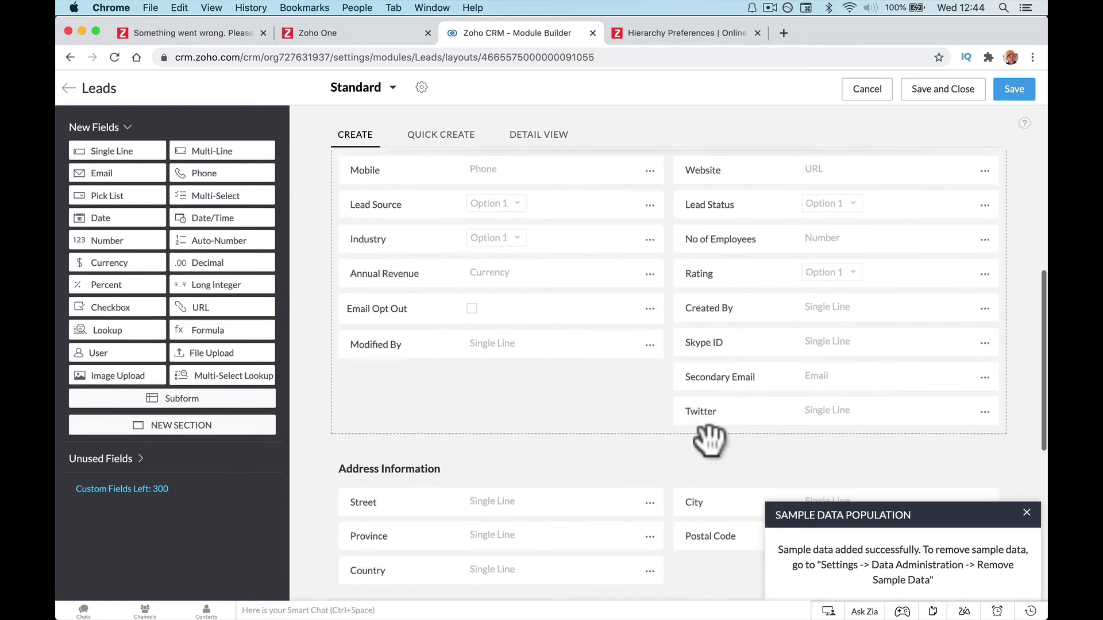
Check the Twitter field's options, then leave the layout editor without saving.
left_click(984, 414)
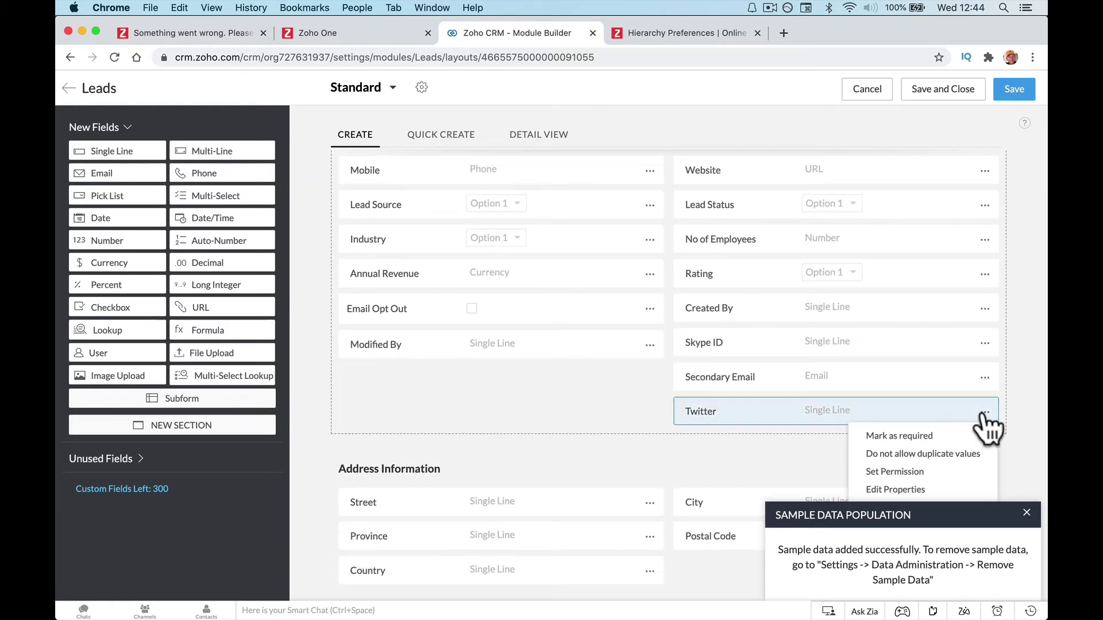
left_click(1027, 512)
left_click(82, 88)
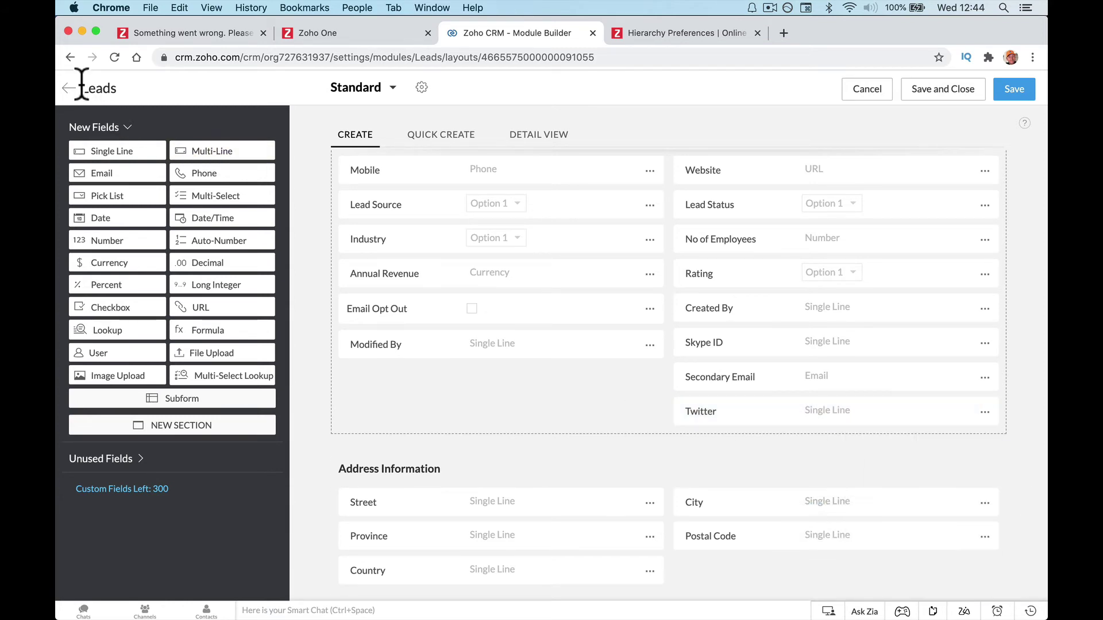
left_click(65, 87)
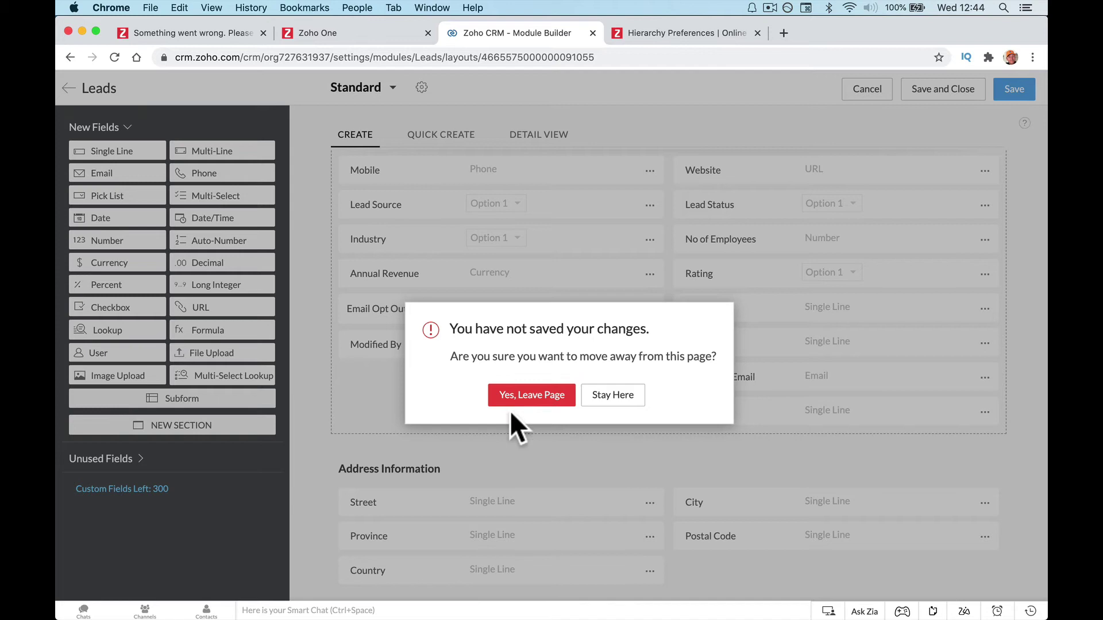
left_click(532, 398)
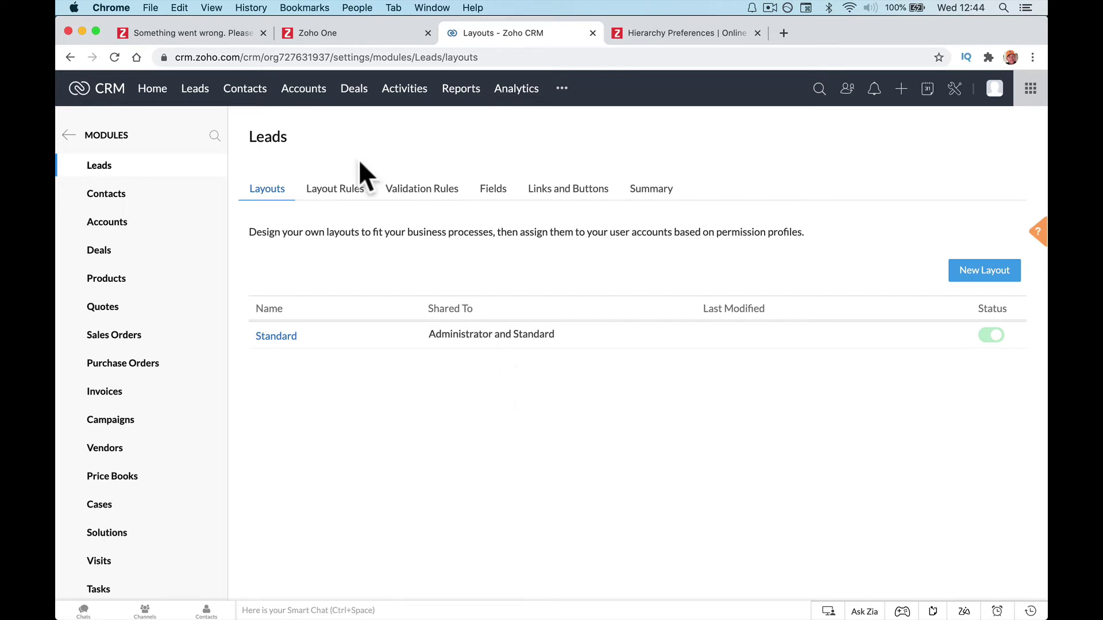
Switch the Contacts module to table list view and open the first sample contact.
left_click(245, 92)
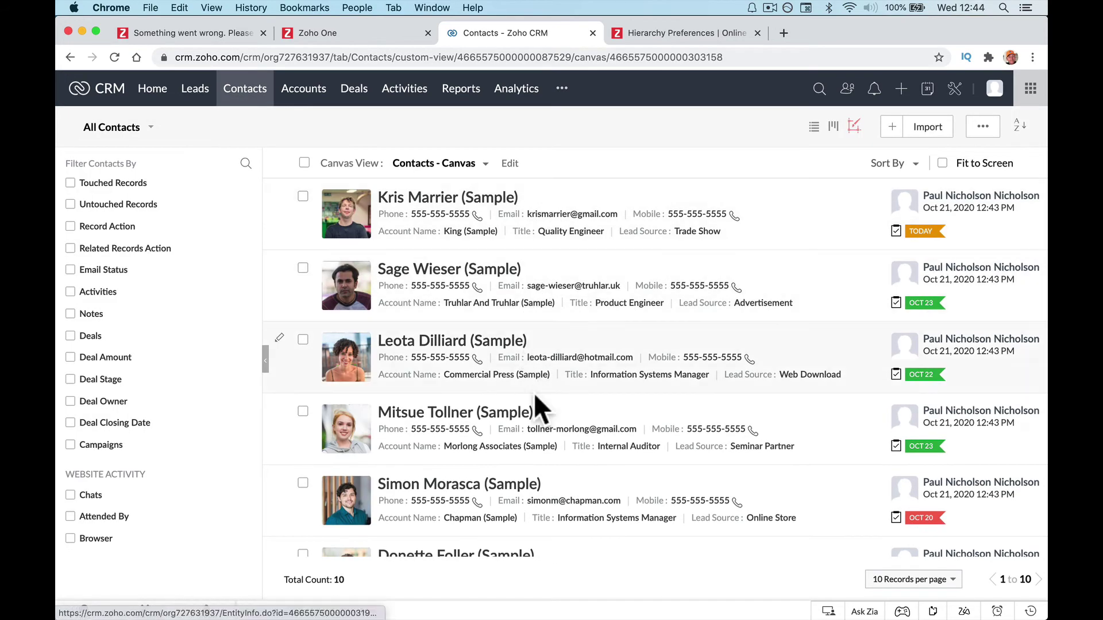
scroll(508, 311, "down", 5)
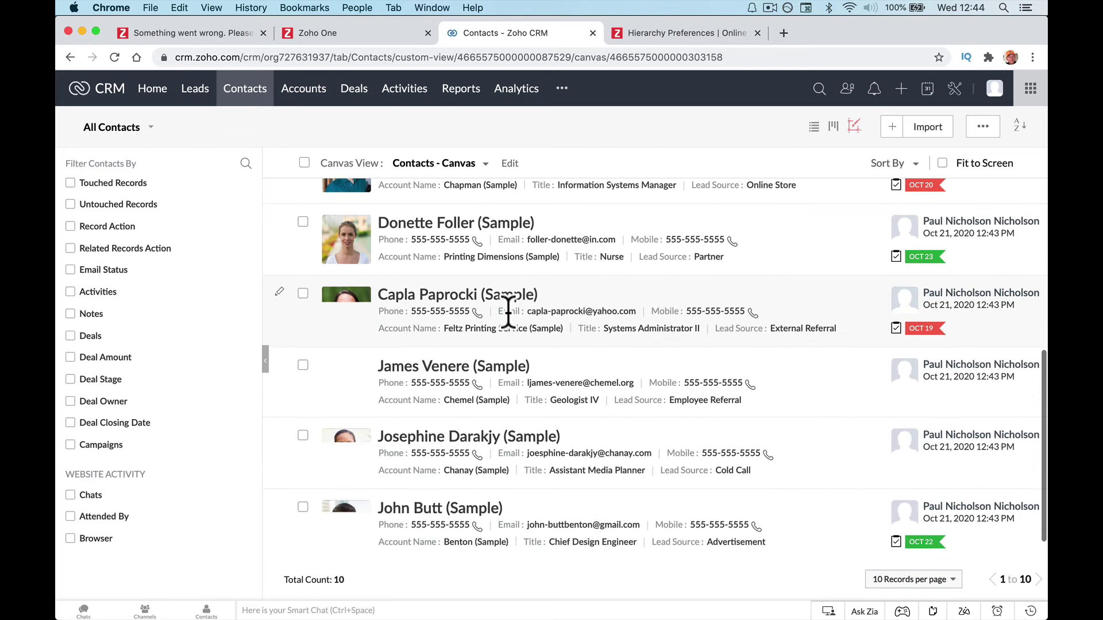
scroll(511, 313, "up", 3)
left_click(813, 126)
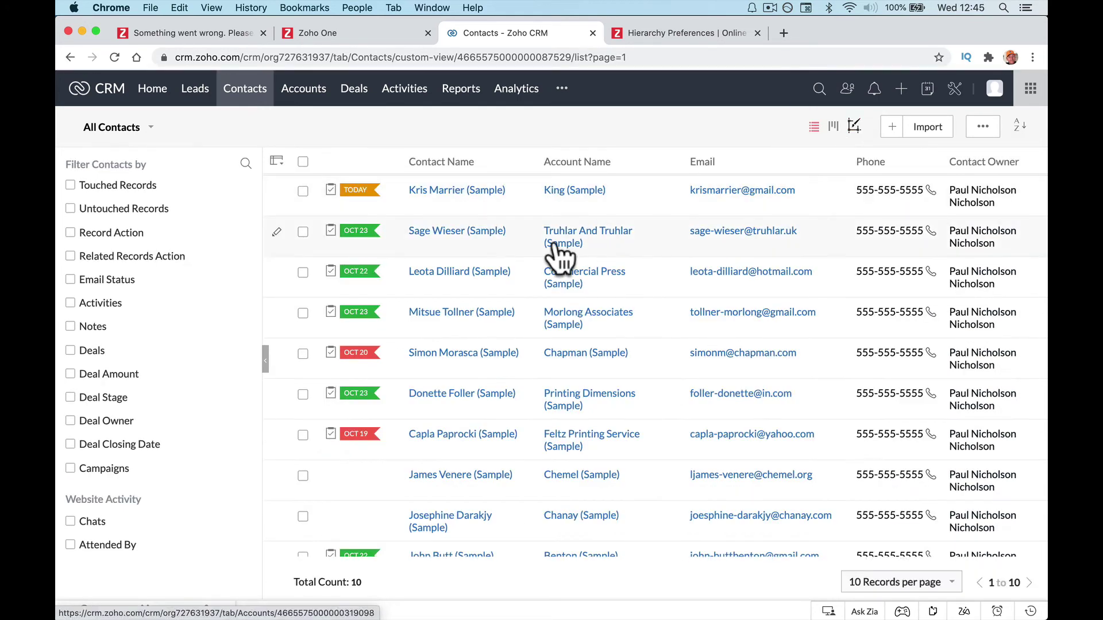
left_click(483, 191)
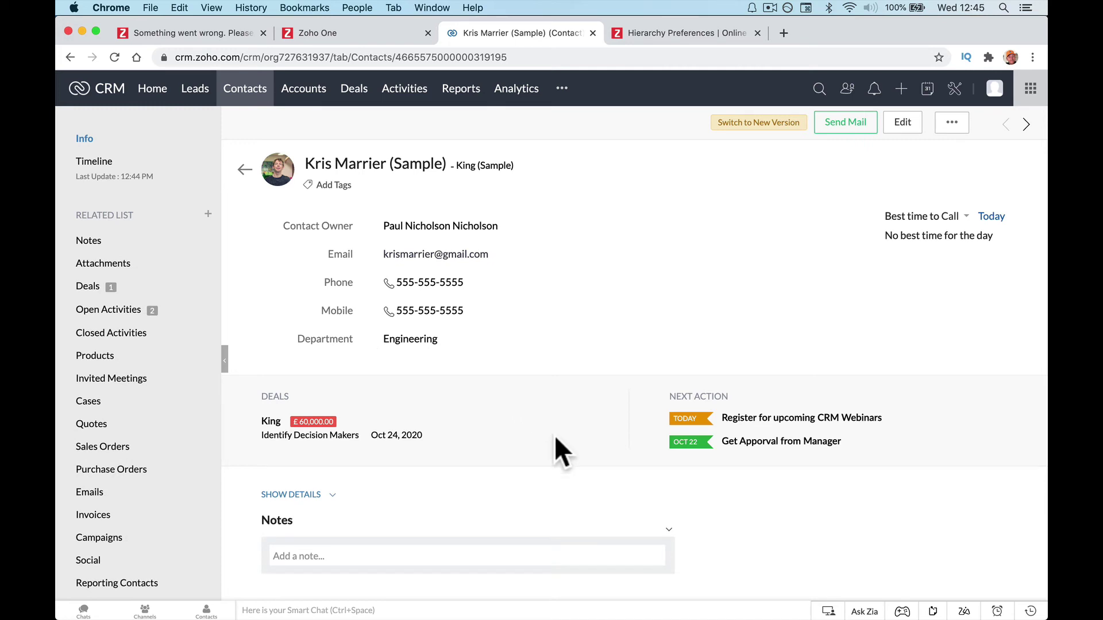
Review the contact's linked King deal and its contact roles, then return to the sample contact.
left_click(119, 290)
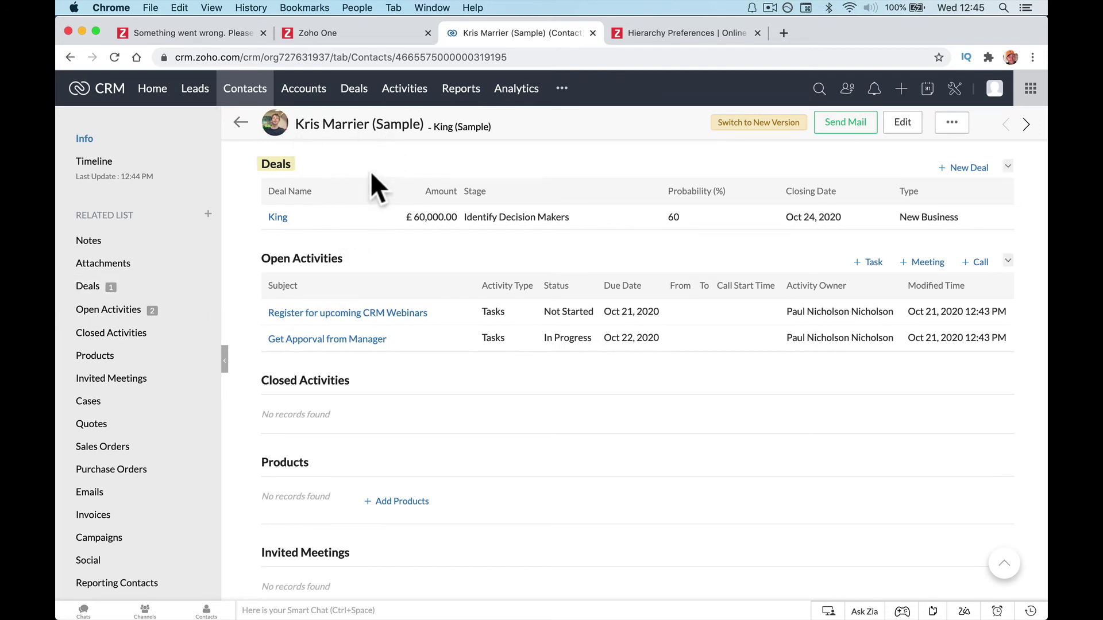
left_click(276, 218)
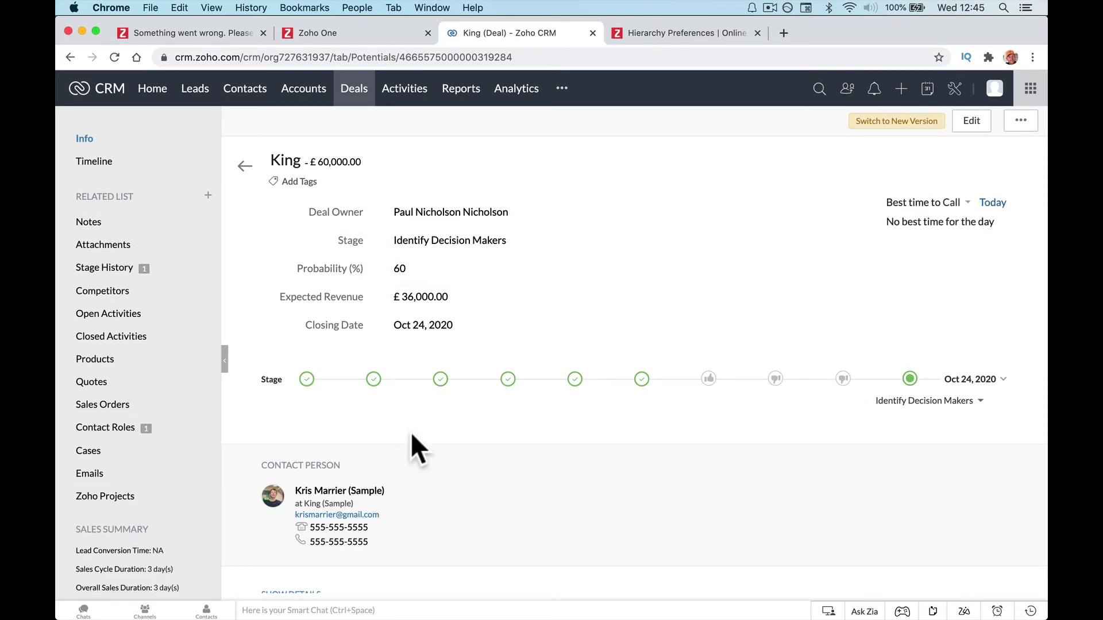
scroll(411, 432, "down", 3)
scroll(499, 477, "down", 10)
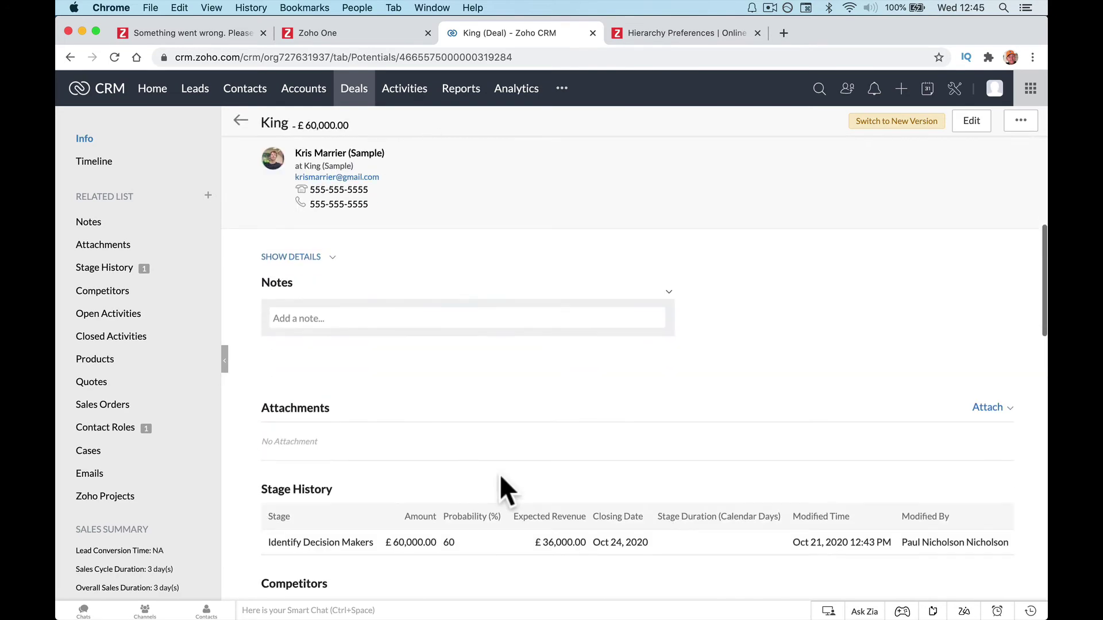
scroll(499, 485, "down", 4)
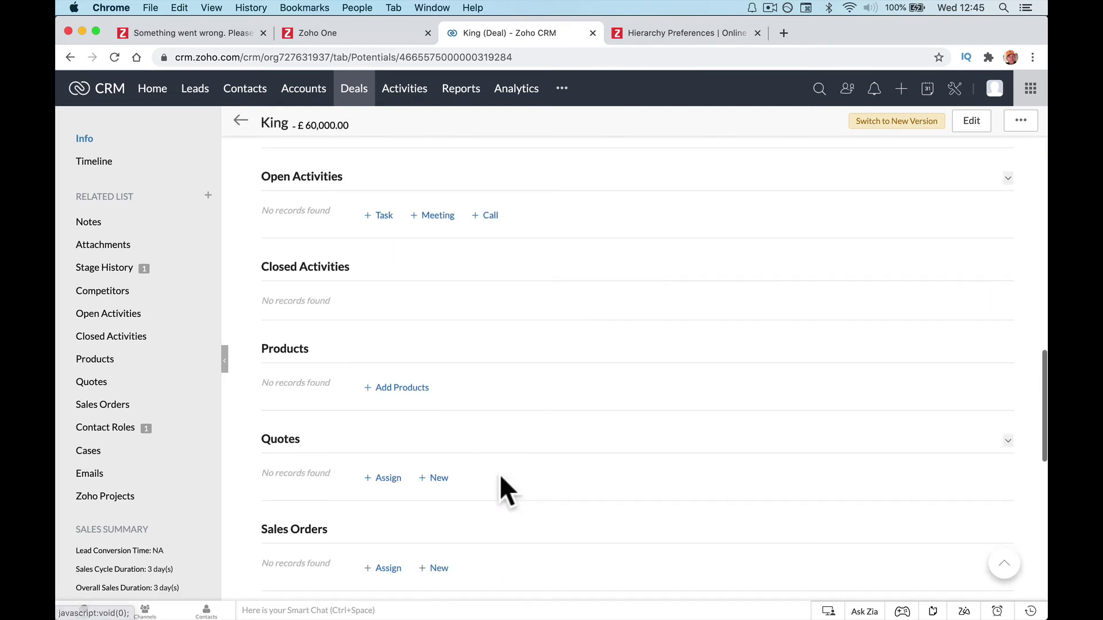
scroll(500, 485, "up", 15)
scroll(498, 491, "up", 1)
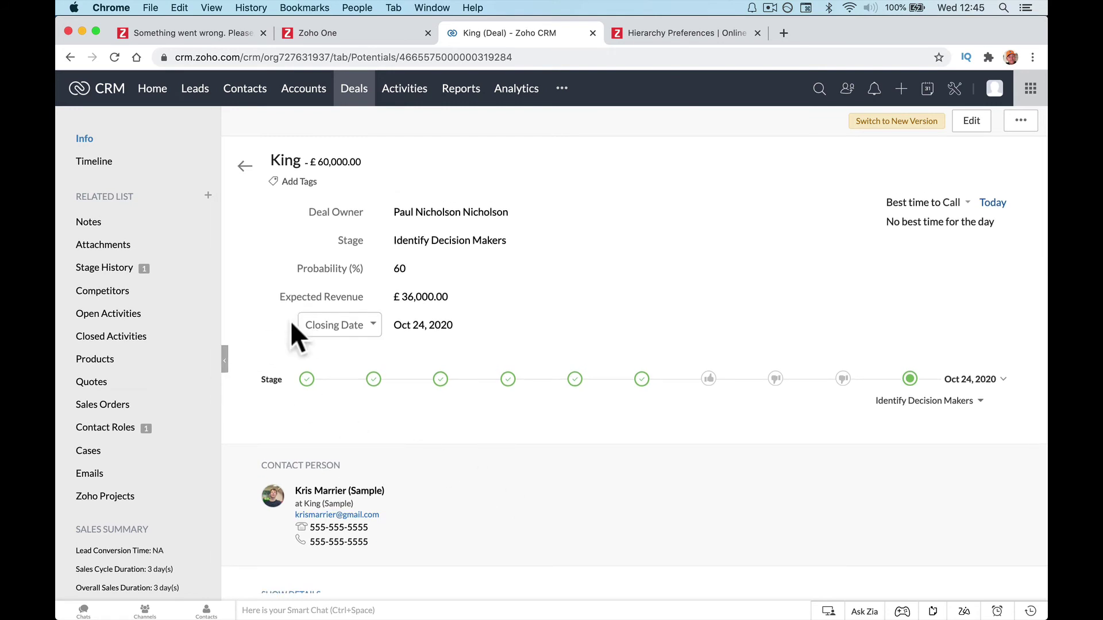
left_click(156, 427)
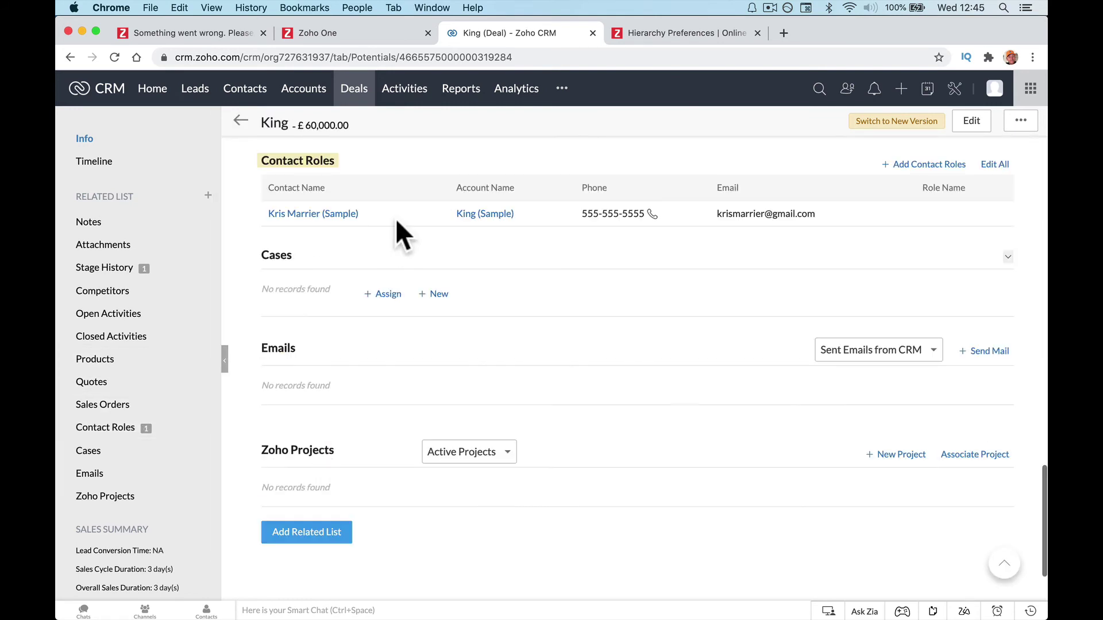
left_click(329, 216)
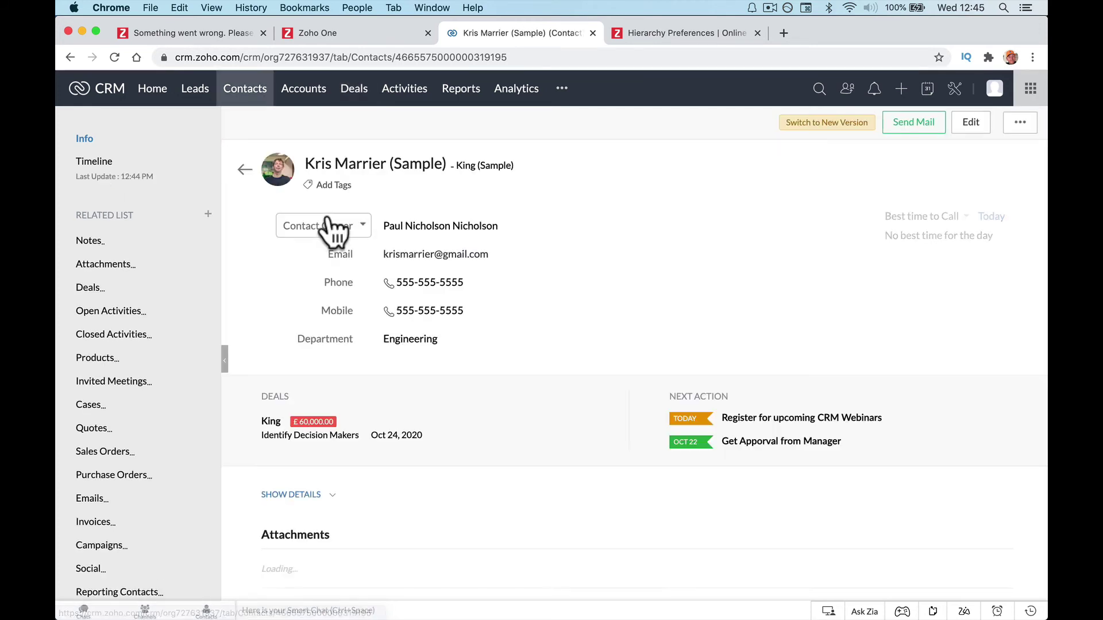
Browse the ten sample companies in Accounts, then return to Setup.
left_click(306, 89)
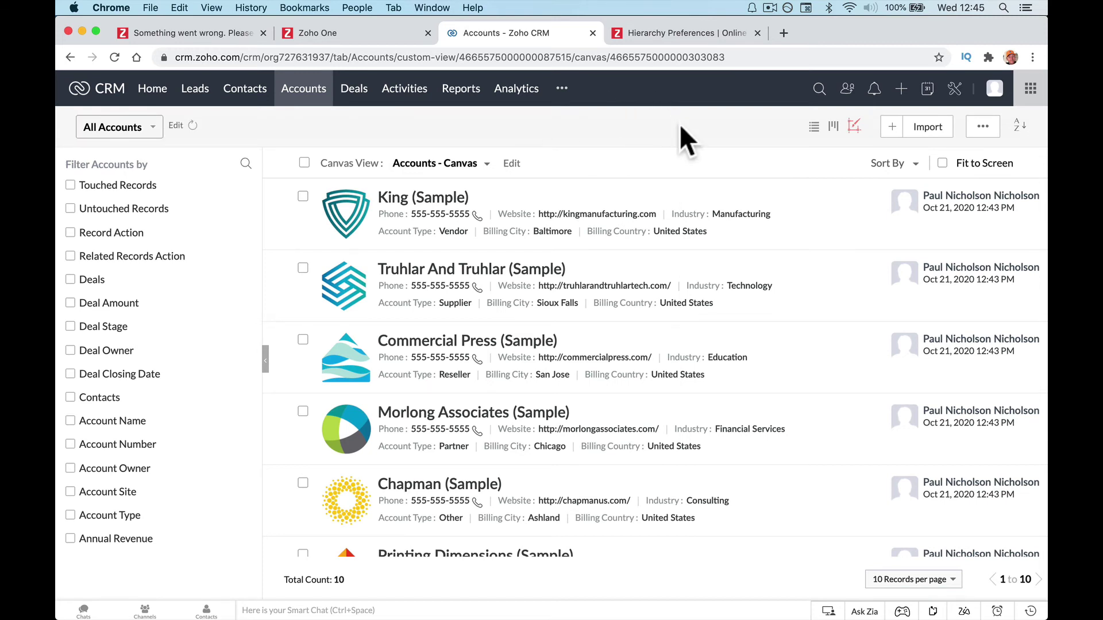
left_click(955, 89)
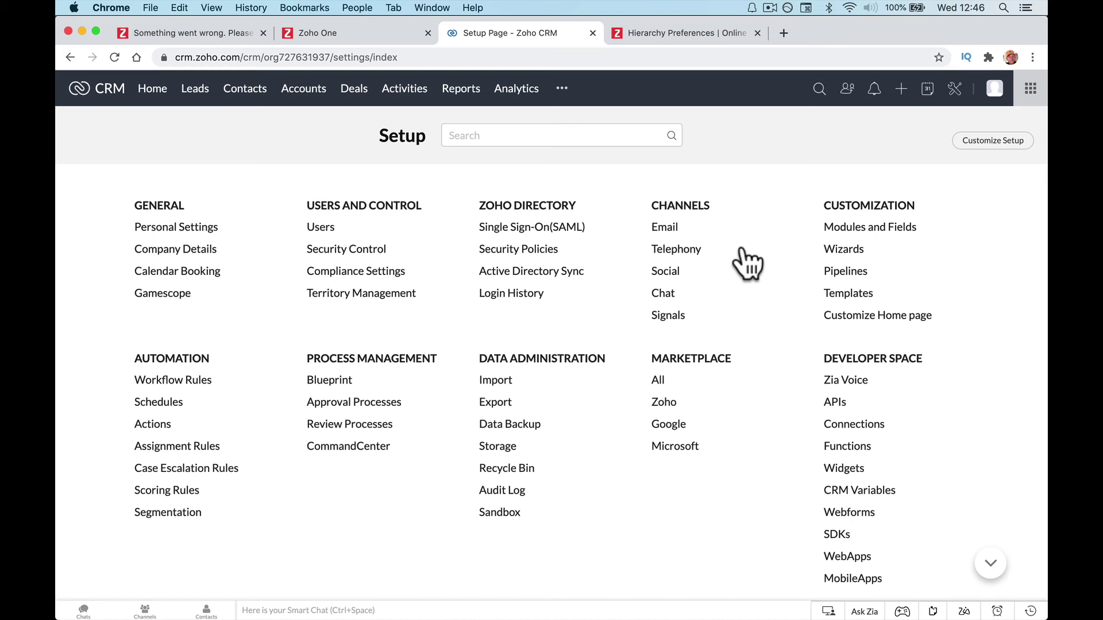
Scroll through the Setup page sections and back to the top.
scroll(747, 264, "down", 5)
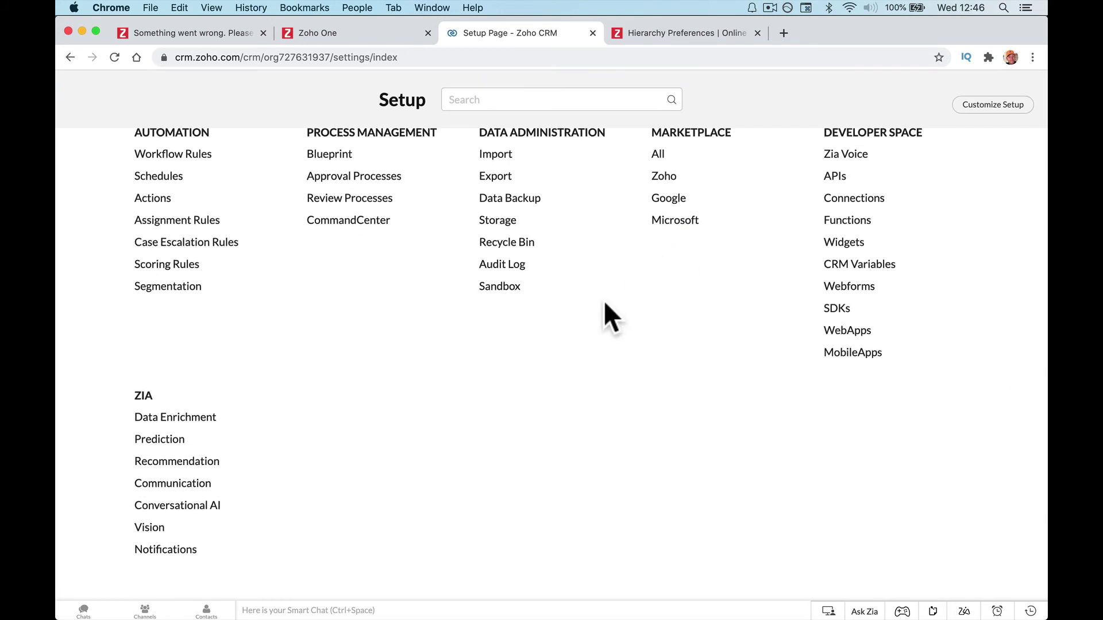
scroll(604, 302, "up", 2)
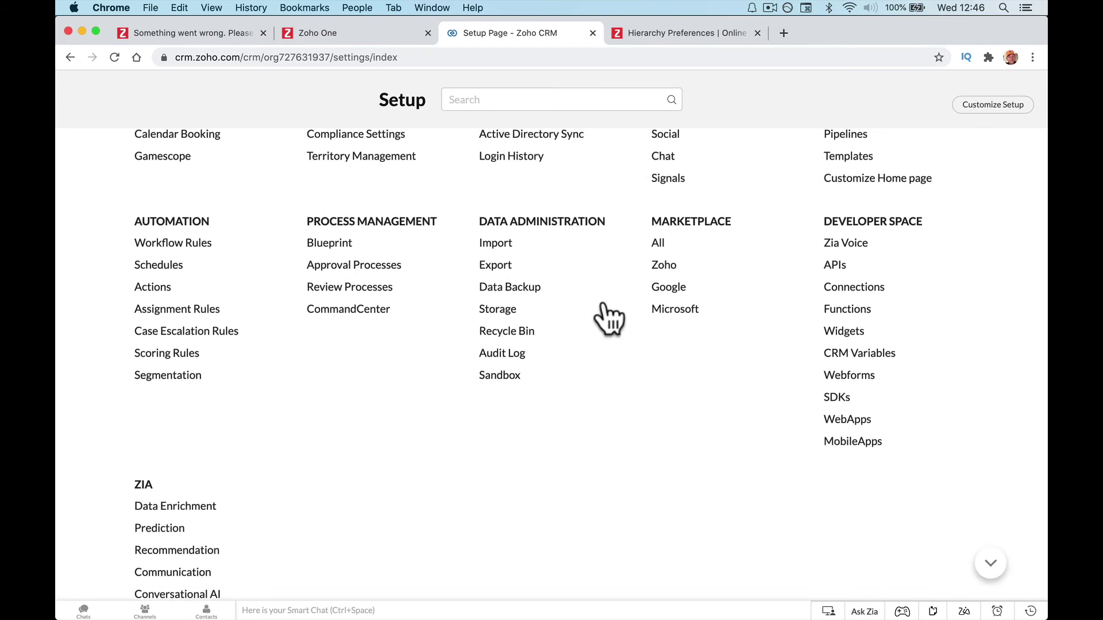
scroll(604, 302, "up", 3)
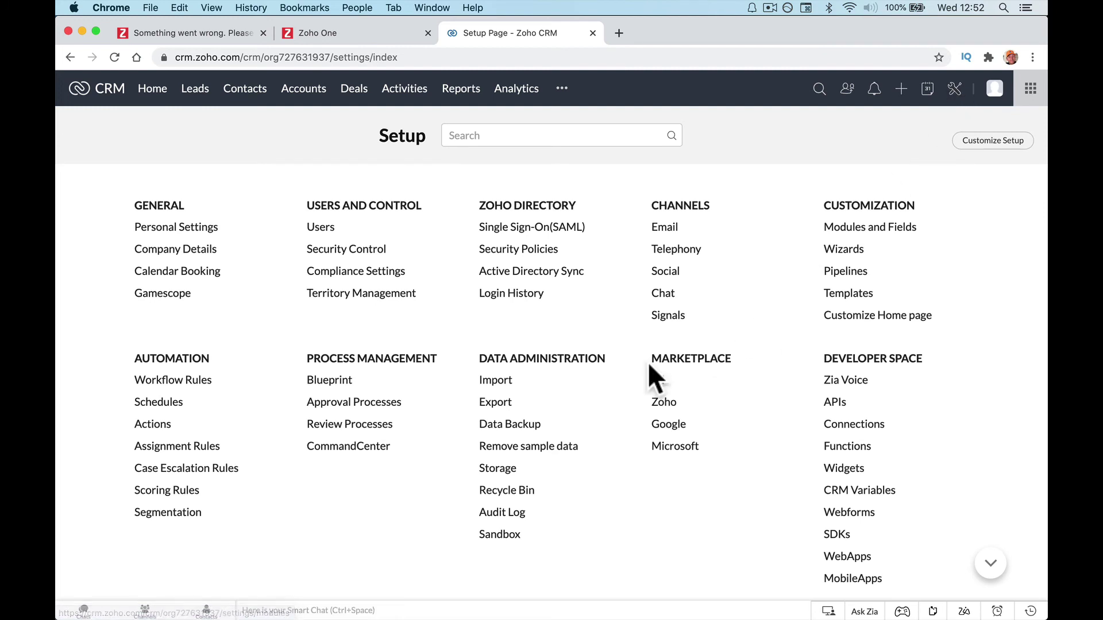
Remove all sample data from the CRM via Data Administration, confirming with Yes, Proceed.
left_click(563, 447)
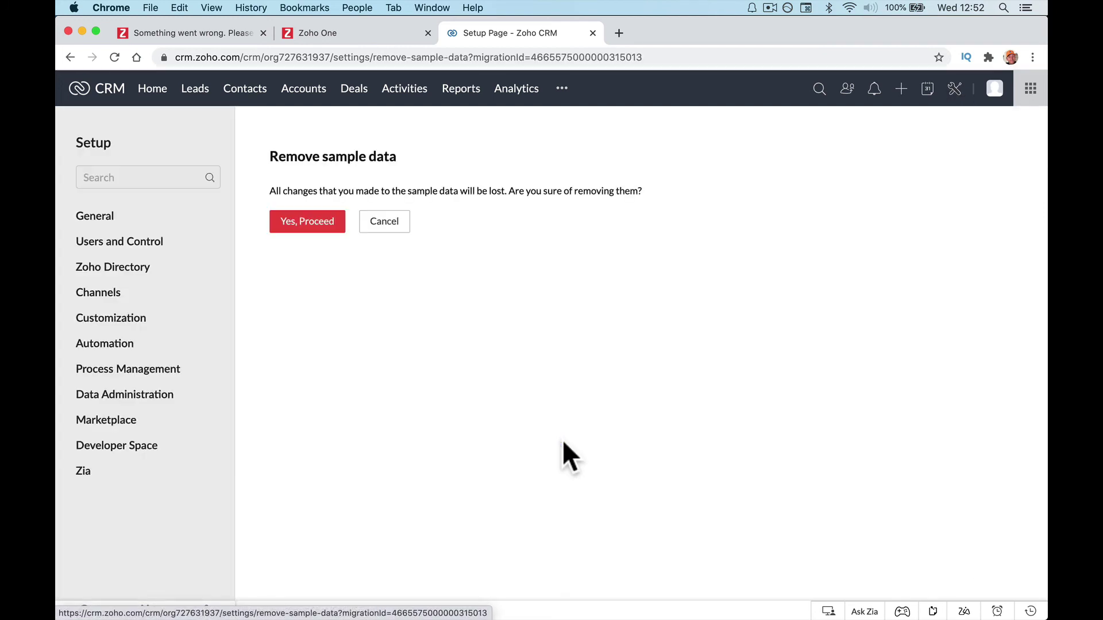
left_click(308, 224)
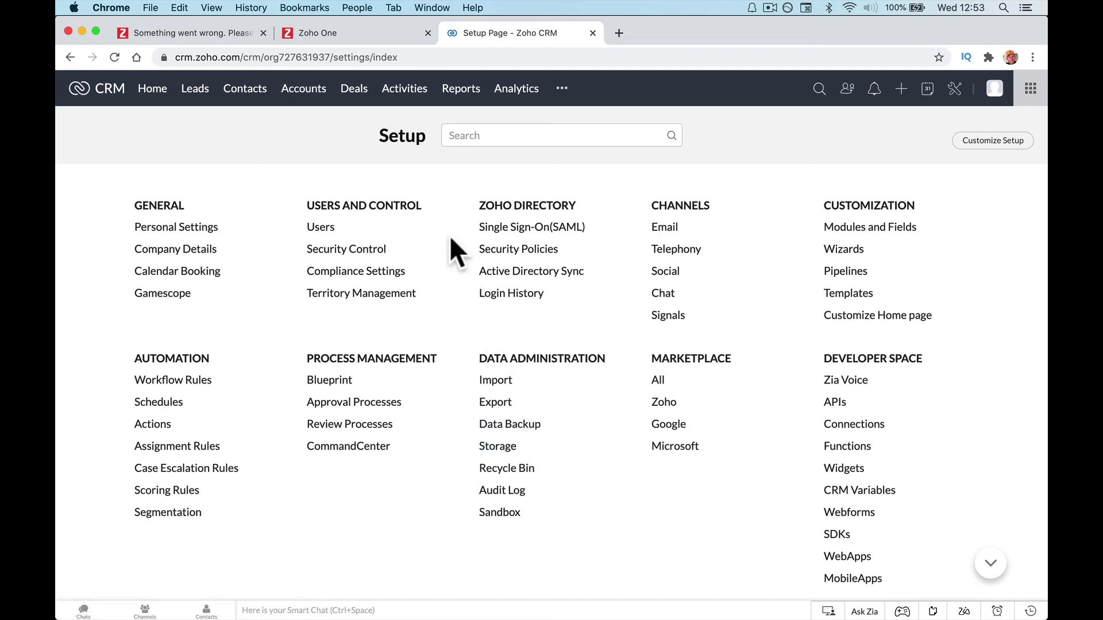
Return to the CRM Home page, where Open Tasks and Todays Leads still list sample records.
left_click(145, 90)
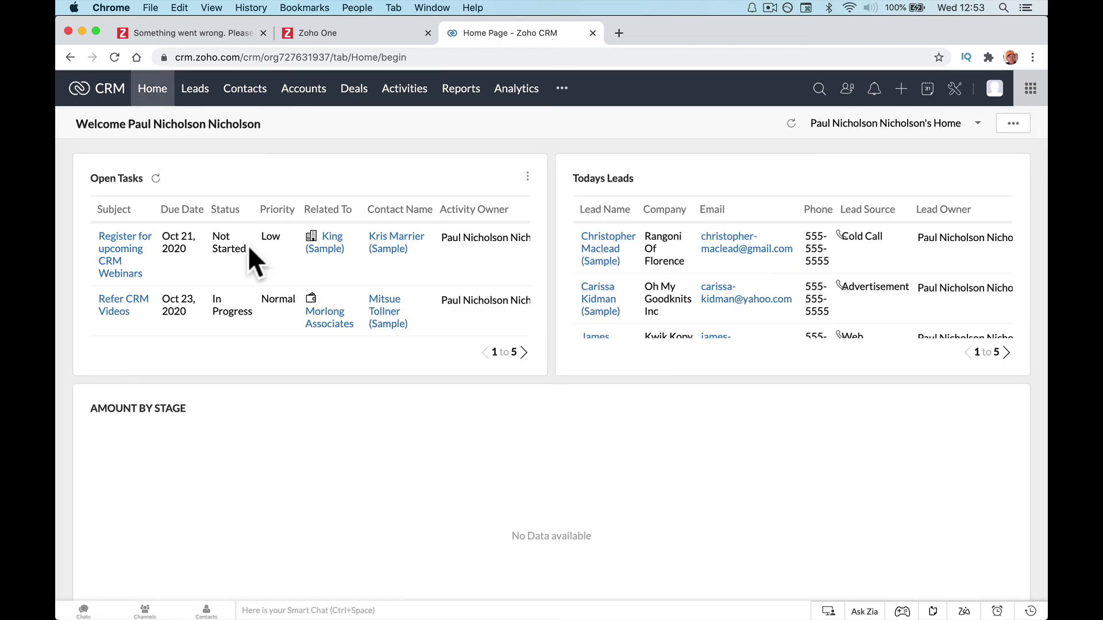